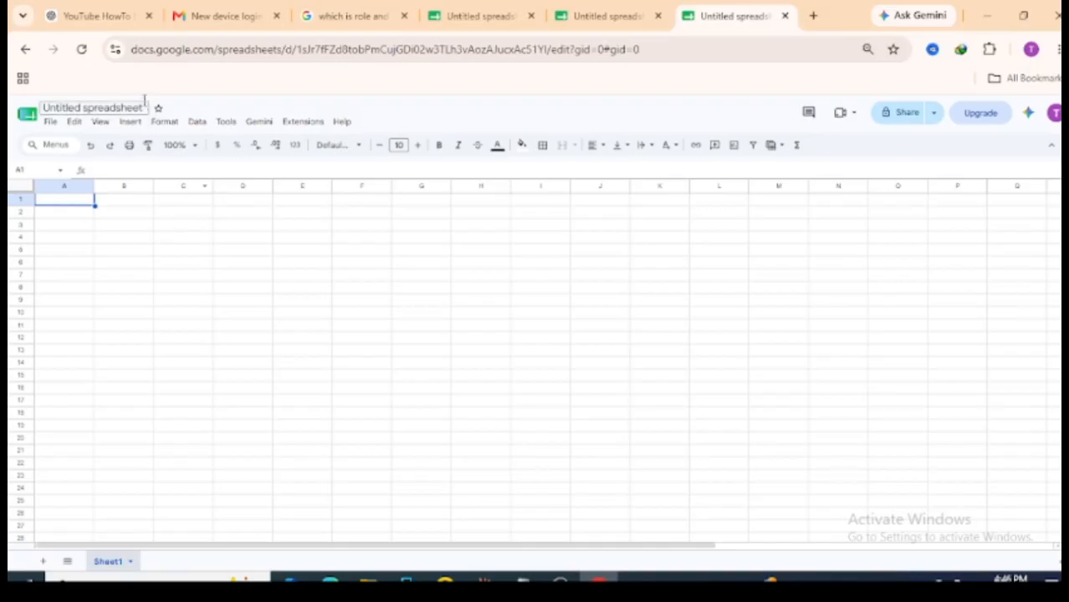
Search for Google Sheets in a new browser tab and open a blank spreadsheet
left_click(813, 15)
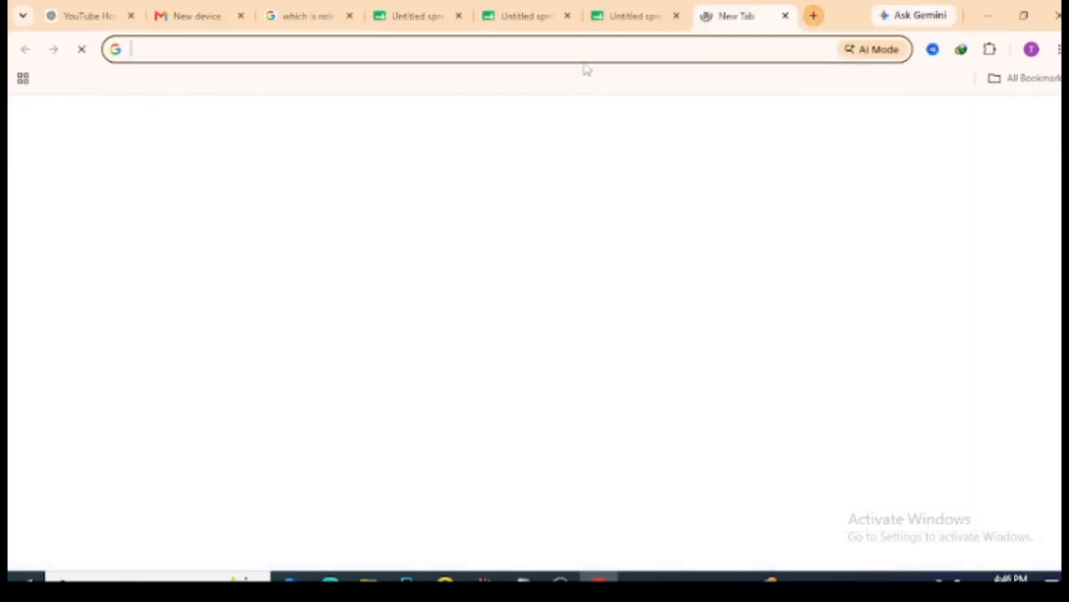
left_click(583, 51)
type("goo")
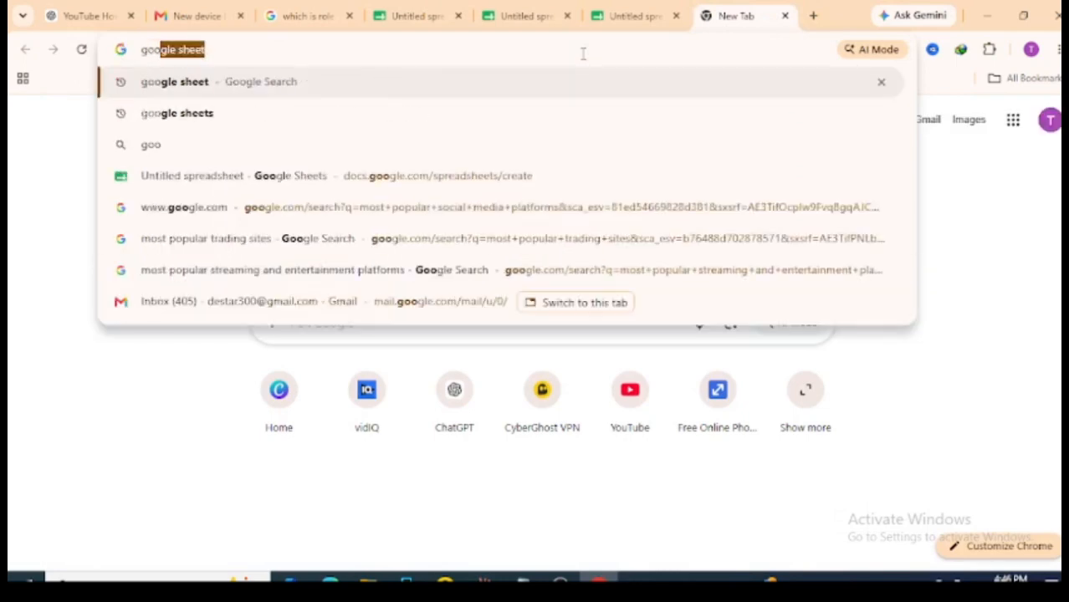
type("gle she")
key("Return")
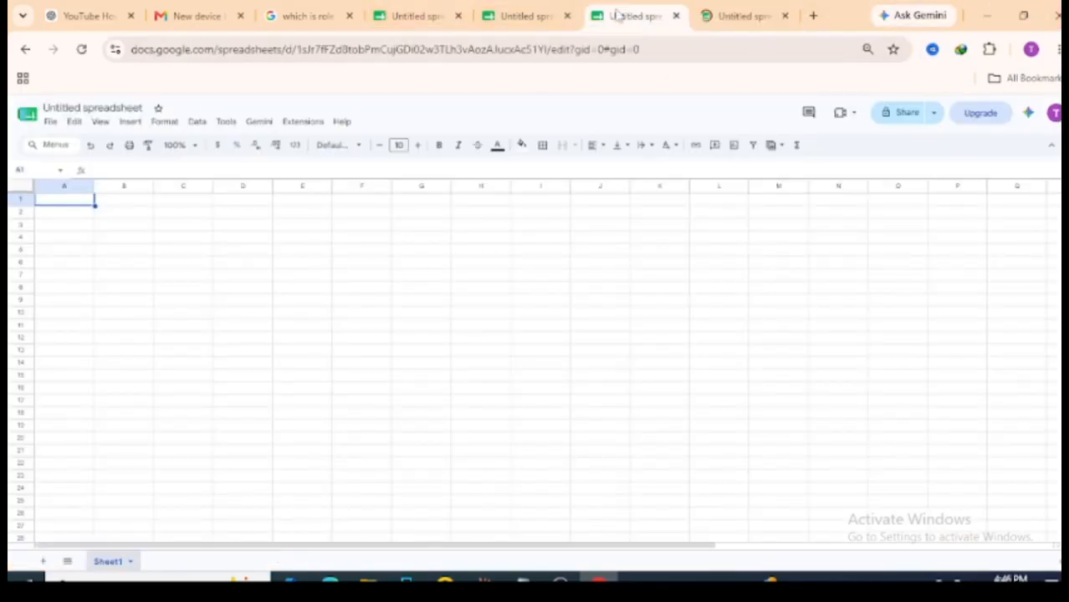
Enter the header DATE in capitals in cell A1 of the untitled spreadsheet
double_click(79, 201)
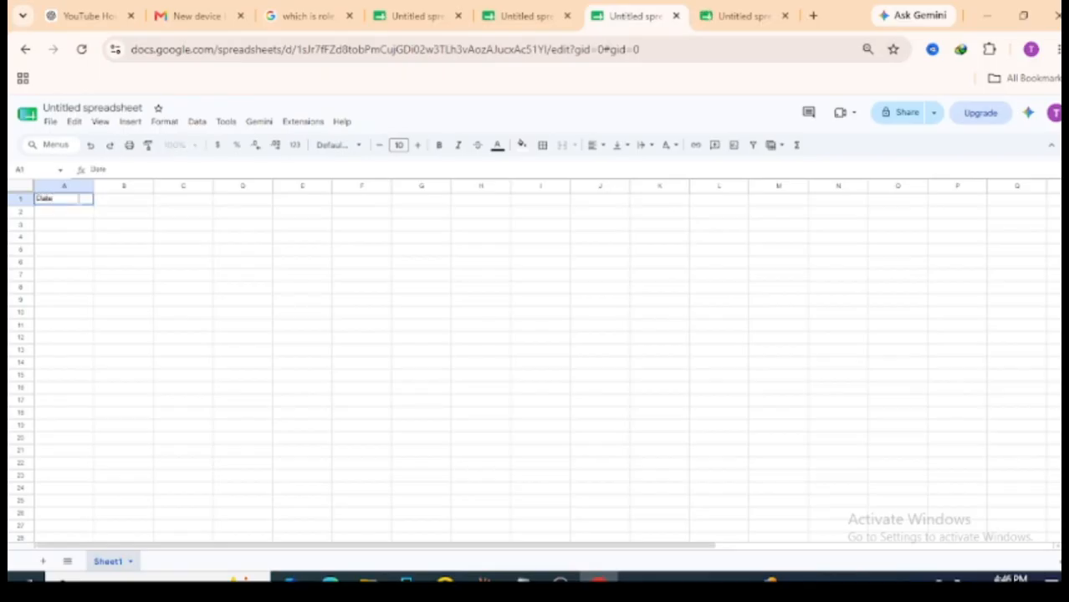
left_click_drag(65, 198, 45, 198)
type("ATE")
Format the DATE header in A1 in bold with font size 13
left_click_drag(60, 199, 27, 206)
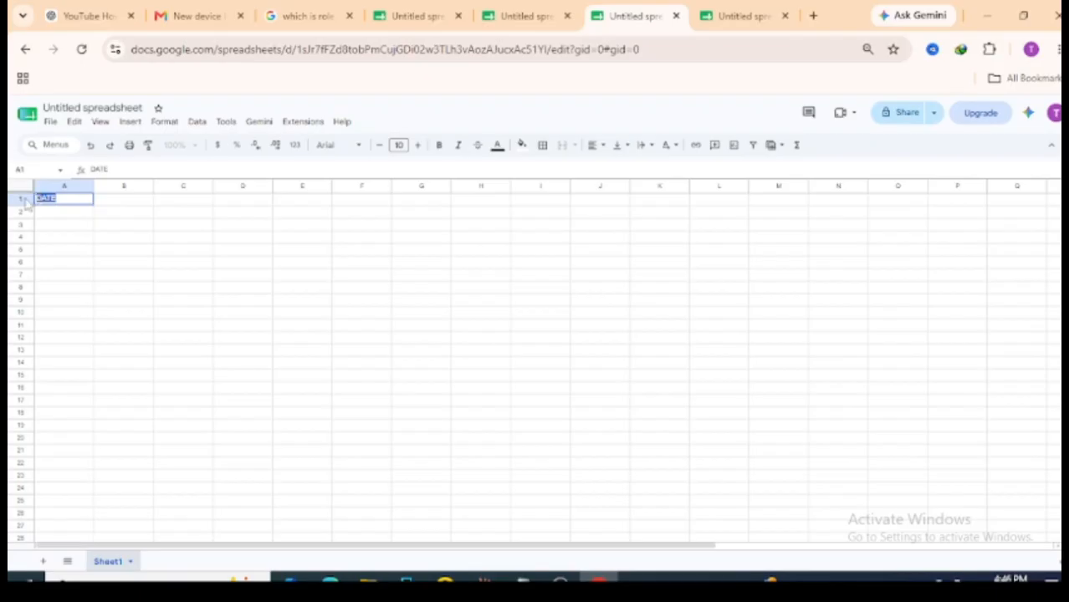
left_click(418, 146)
left_click(418, 145)
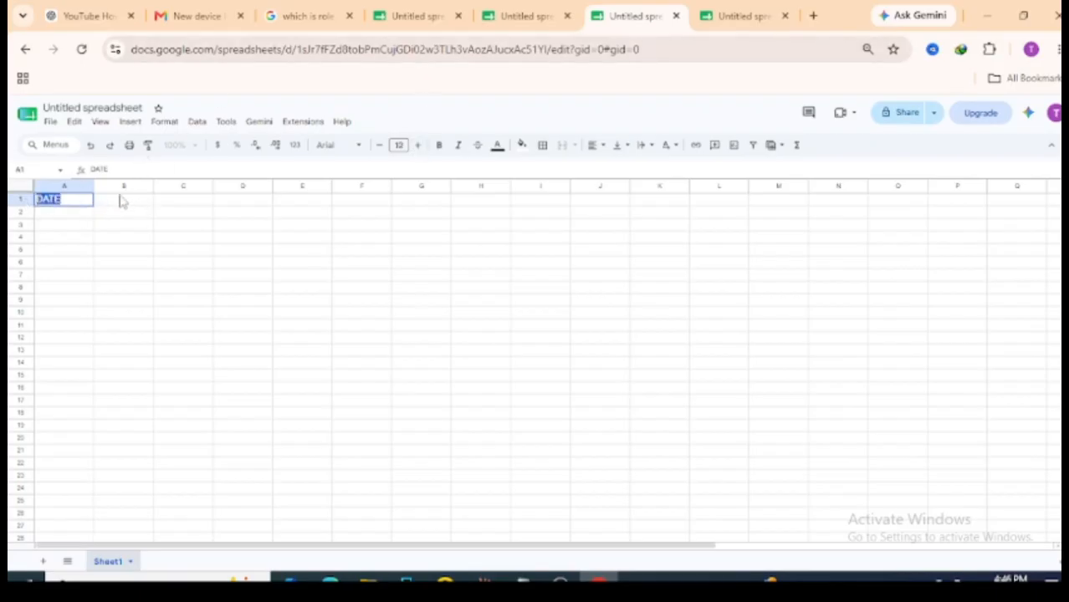
key("Tab")
left_click(74, 206)
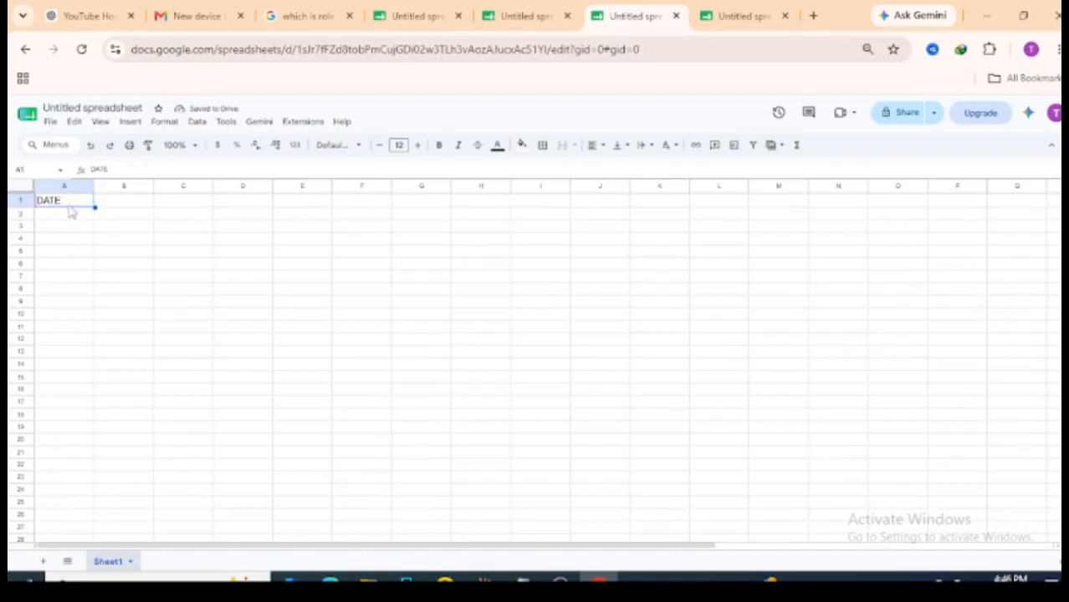
double_click(69, 204)
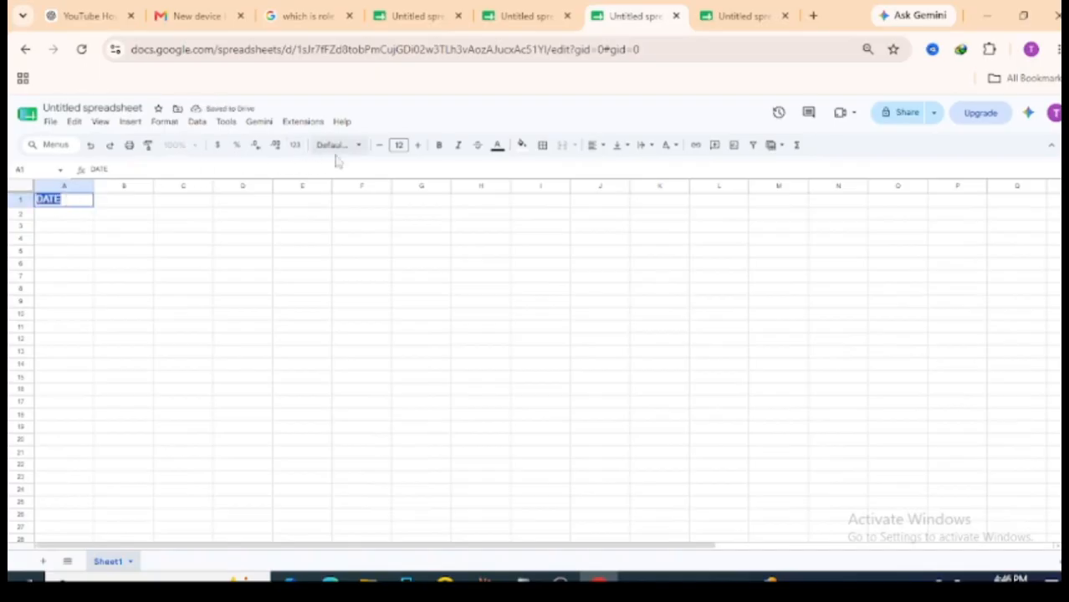
left_click(417, 146)
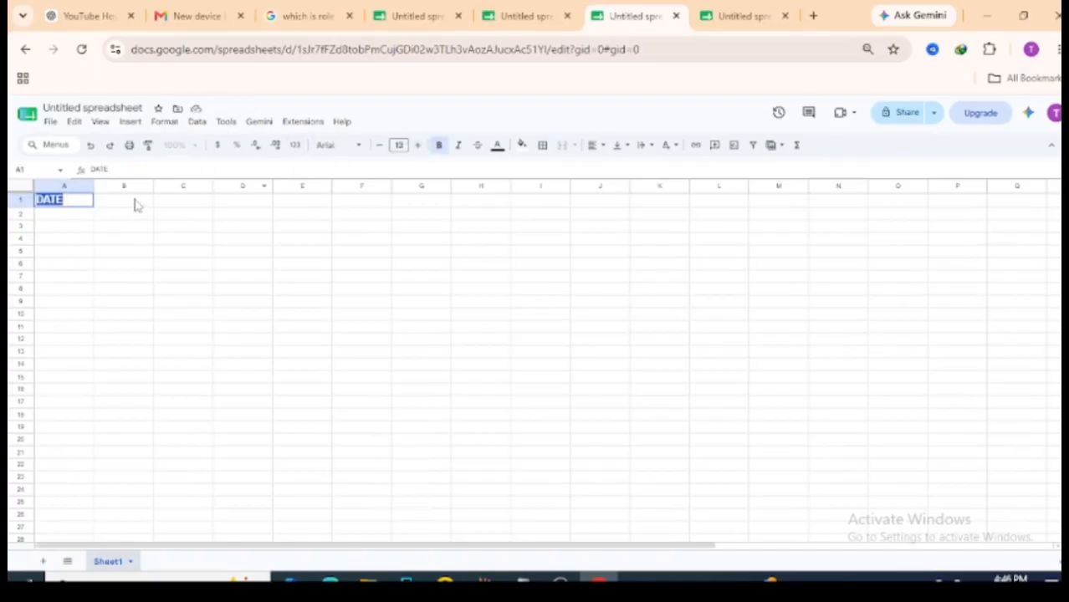
Enter the header PLATFORM in cell B1, correcting its spelling
left_click(135, 201)
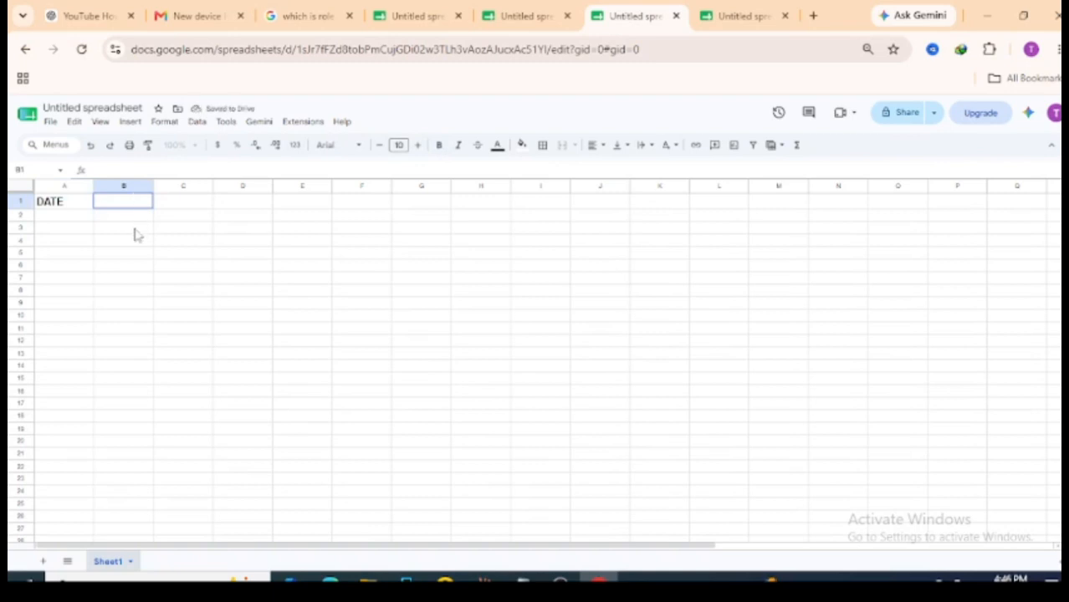
type("PLTFORM")
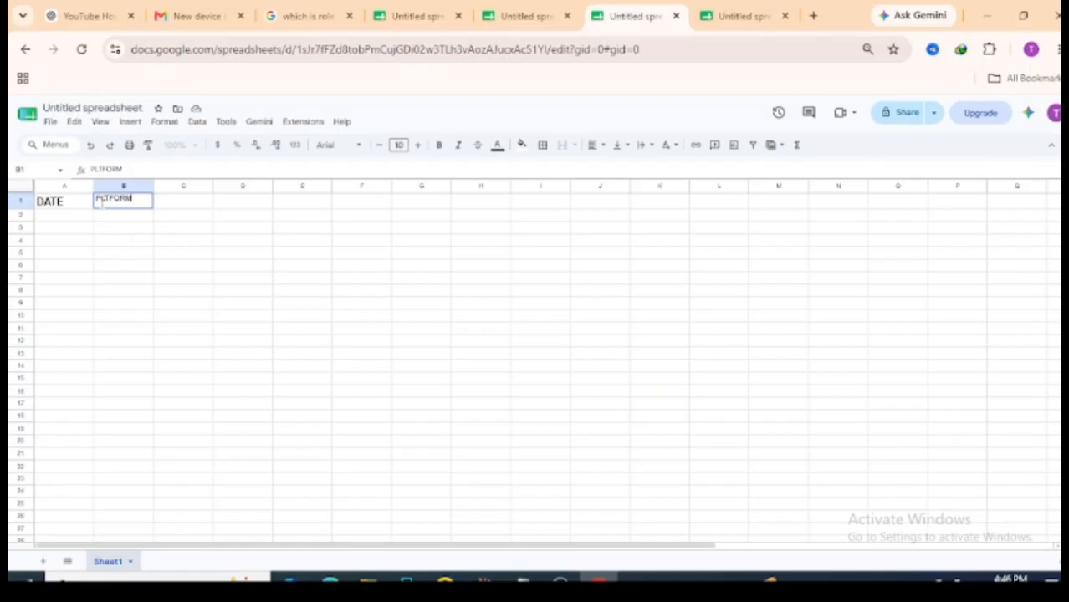
left_click(101, 200)
type("A")
left_click(119, 200)
key("BackSpace")
key("BackSpace")
key("BackSpace")
type("LATF")
Format the PLATFORM header in B1 in bold with font size 13
double_click(119, 201)
left_click(417, 146)
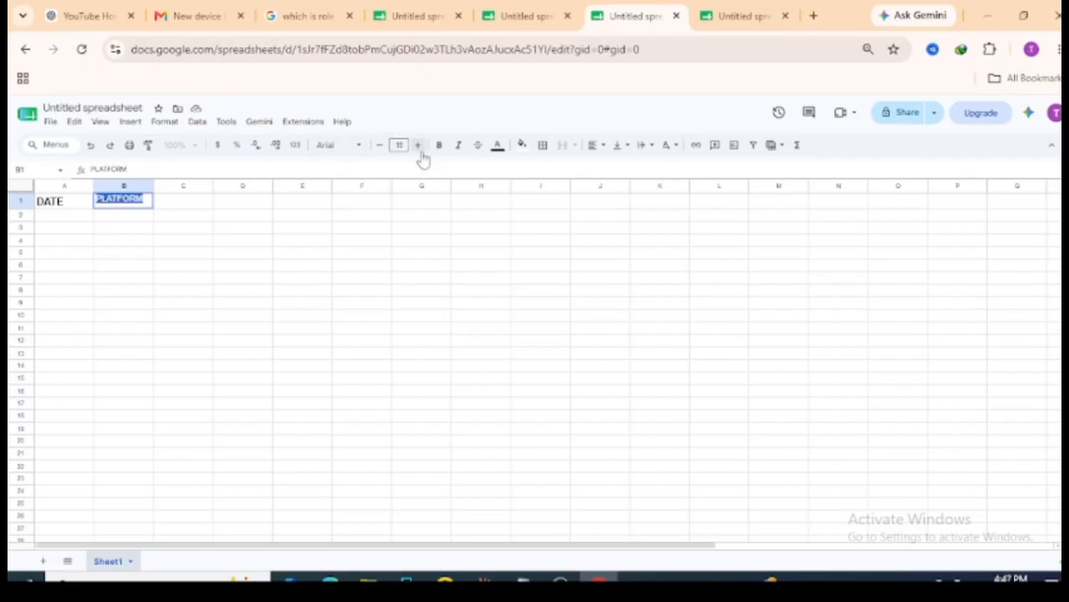
left_click(417, 146)
left_click(417, 147)
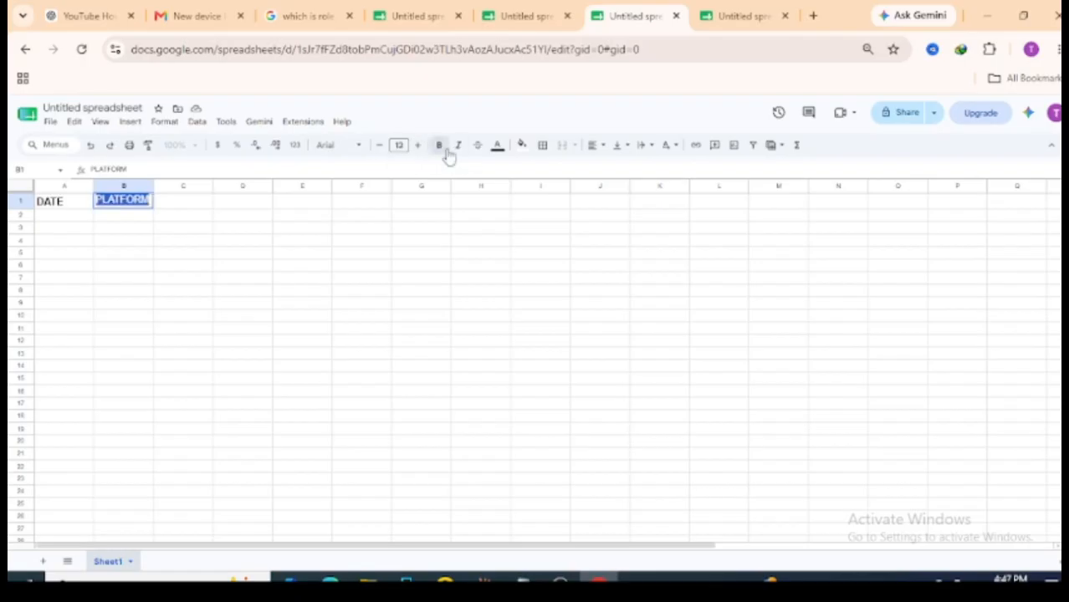
left_click(439, 148)
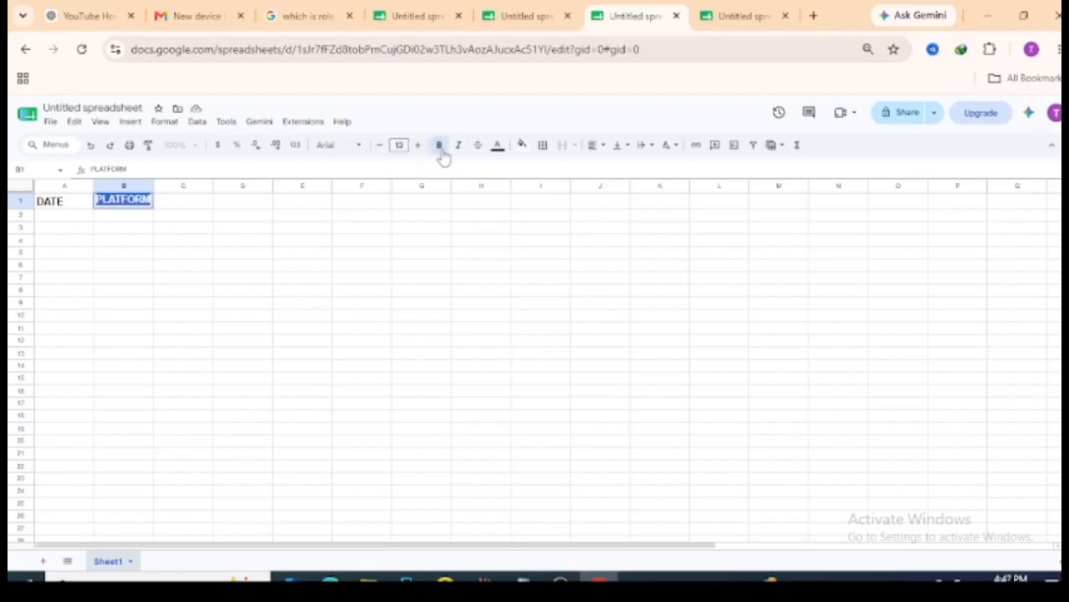
Enter the header CONTENT in cell C1 and format it in bold with font size 13
left_click(188, 201)
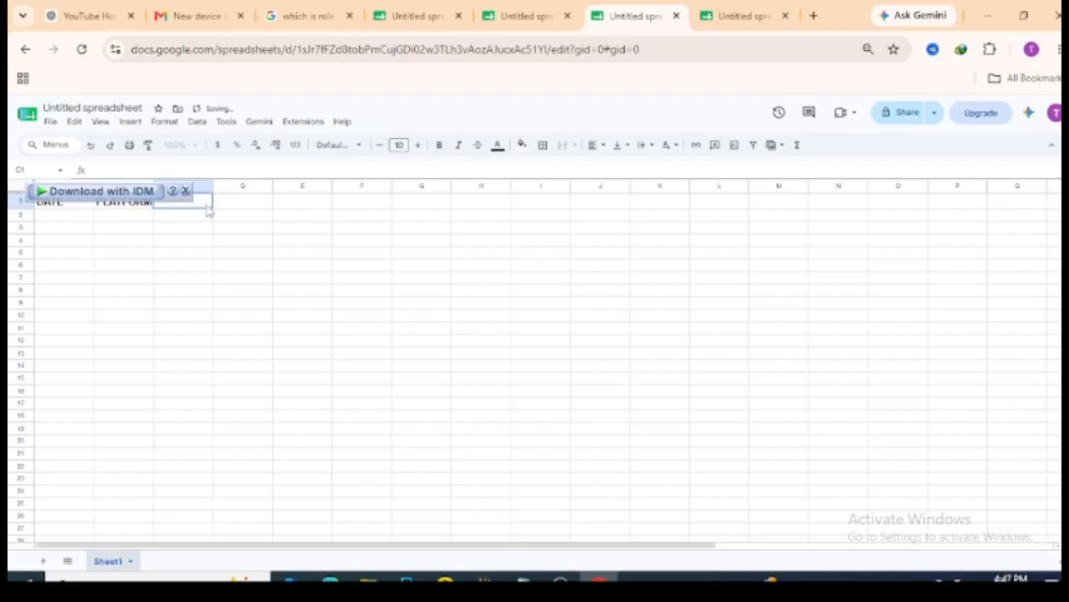
double_click(201, 202)
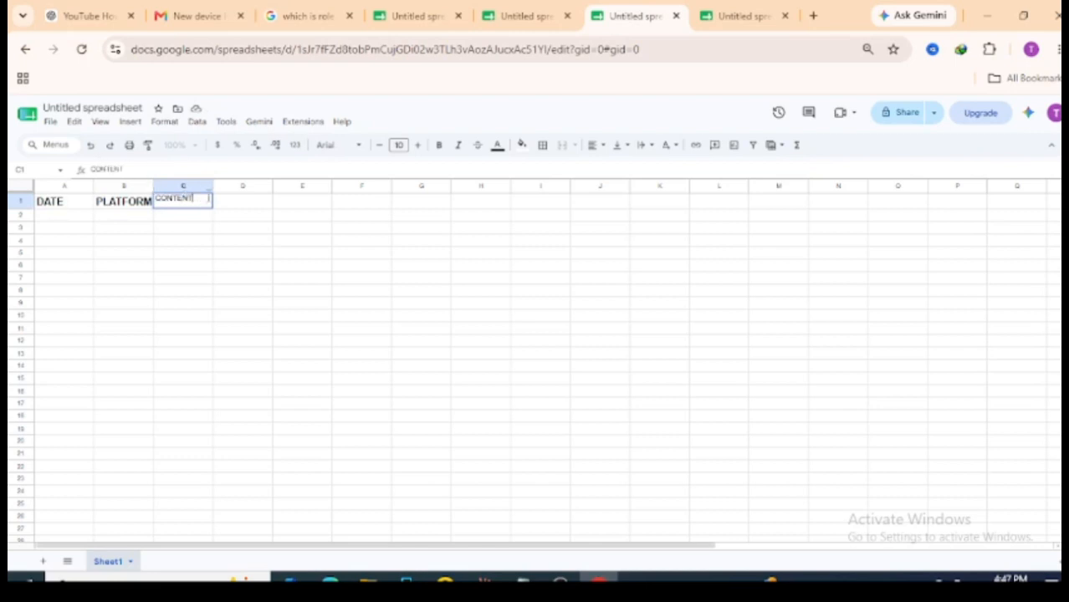
left_click_drag(201, 199, 153, 208)
left_click(418, 146)
left_click(418, 146)
left_click(419, 146)
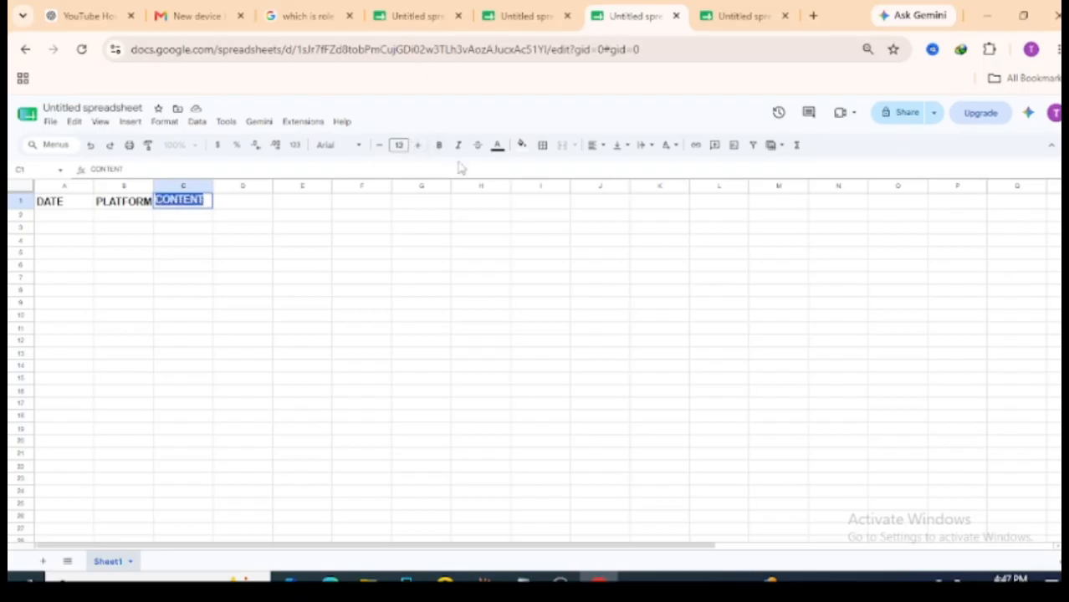
left_click(439, 146)
Enter the header STATUS in cell D1 and format it in bold with font size 13
left_click(251, 203)
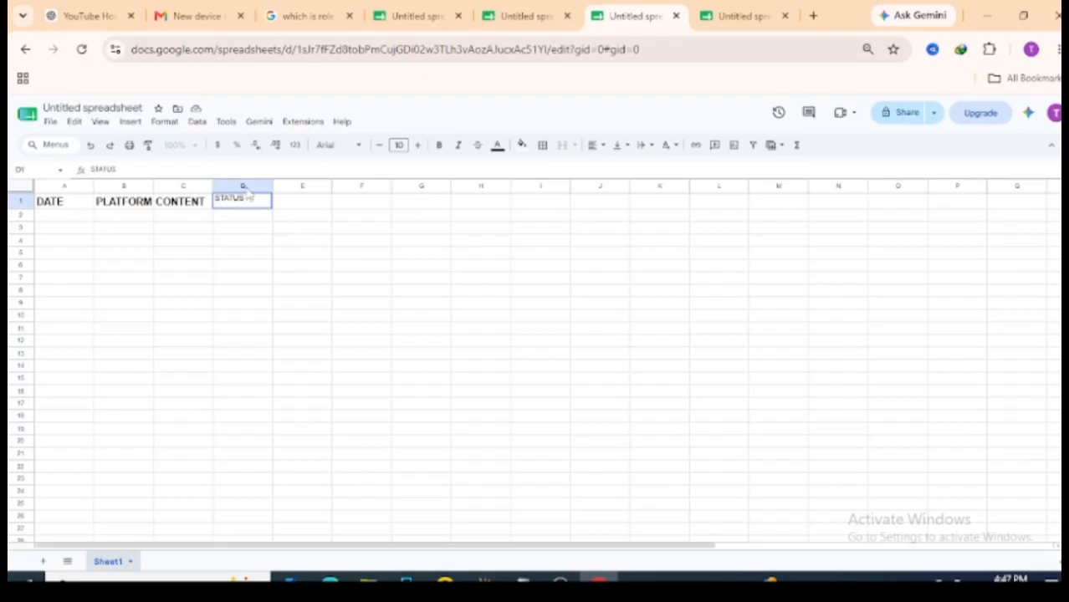
left_click_drag(251, 199, 216, 201)
right_click(239, 203)
left_click(228, 199)
double_click(228, 199)
left_click(418, 145)
left_click(418, 145)
left_click(418, 145)
left_click(438, 145)
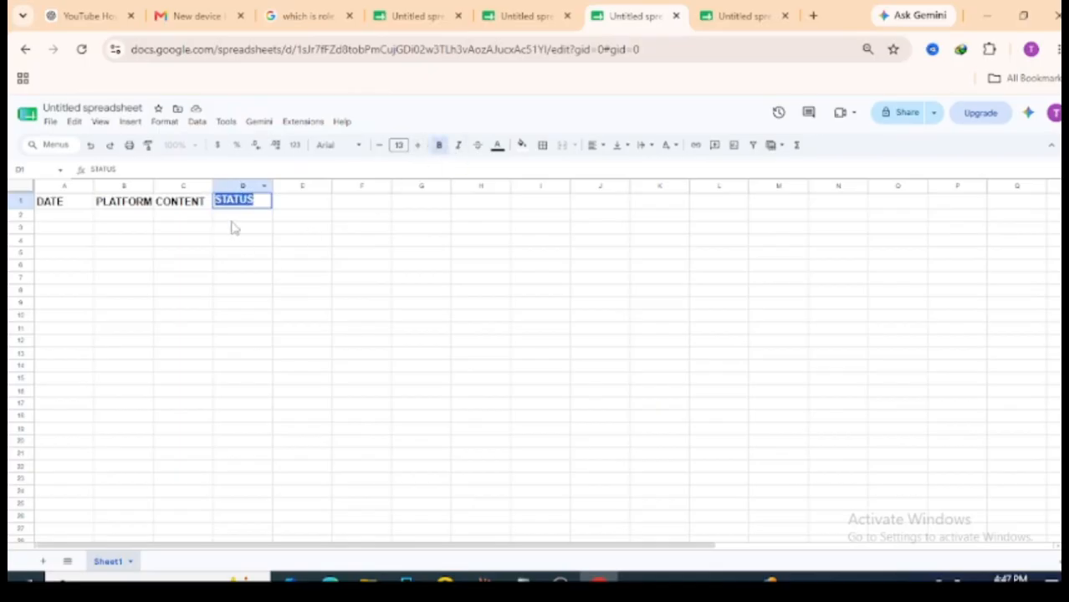
key("Return")
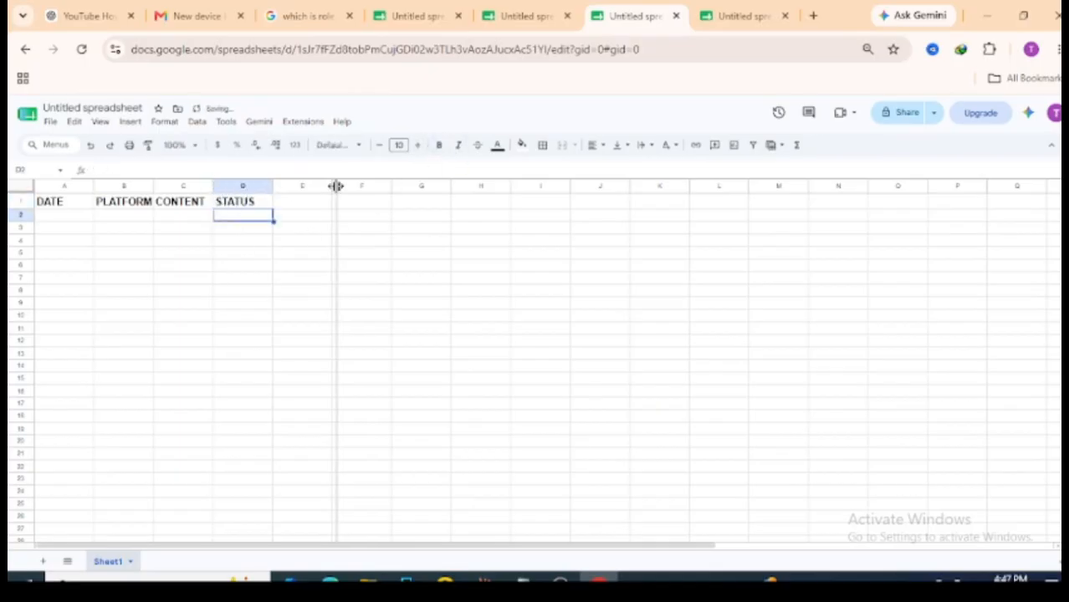
Widen the CONTENT, PLATFORM and DATE columns, making CONTENT the widest and DATE the narrowest of the three
left_click_drag(336, 185, 339, 186)
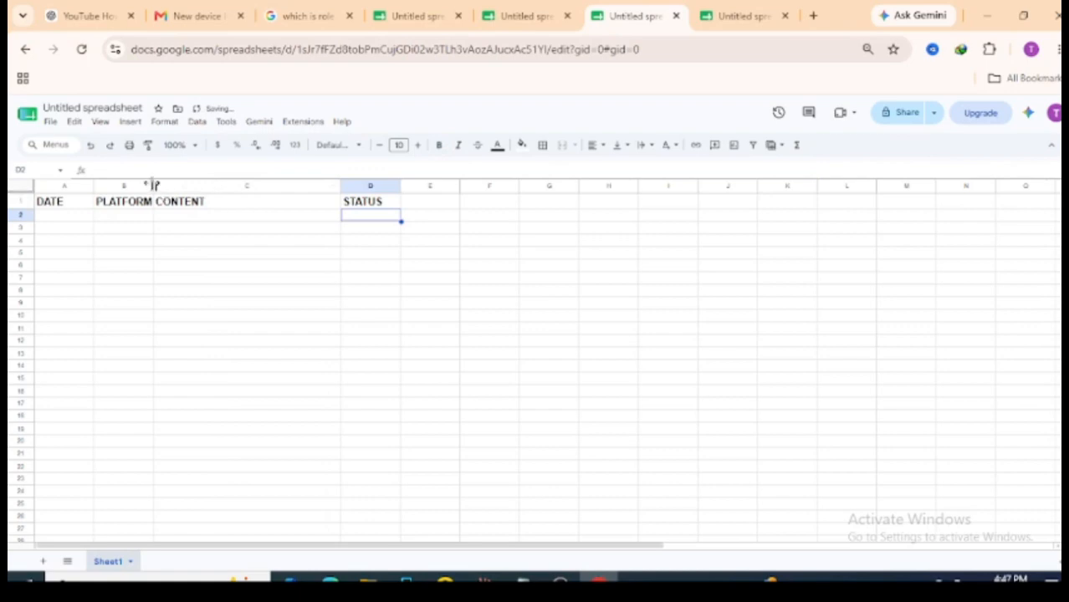
left_click_drag(153, 185, 228, 186)
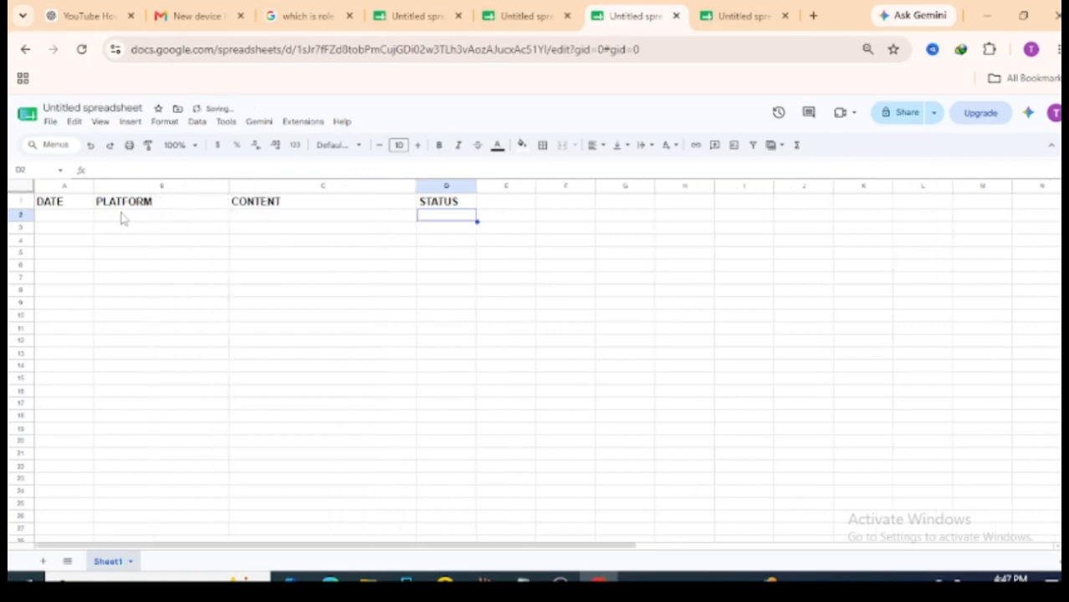
left_click_drag(93, 186, 129, 185)
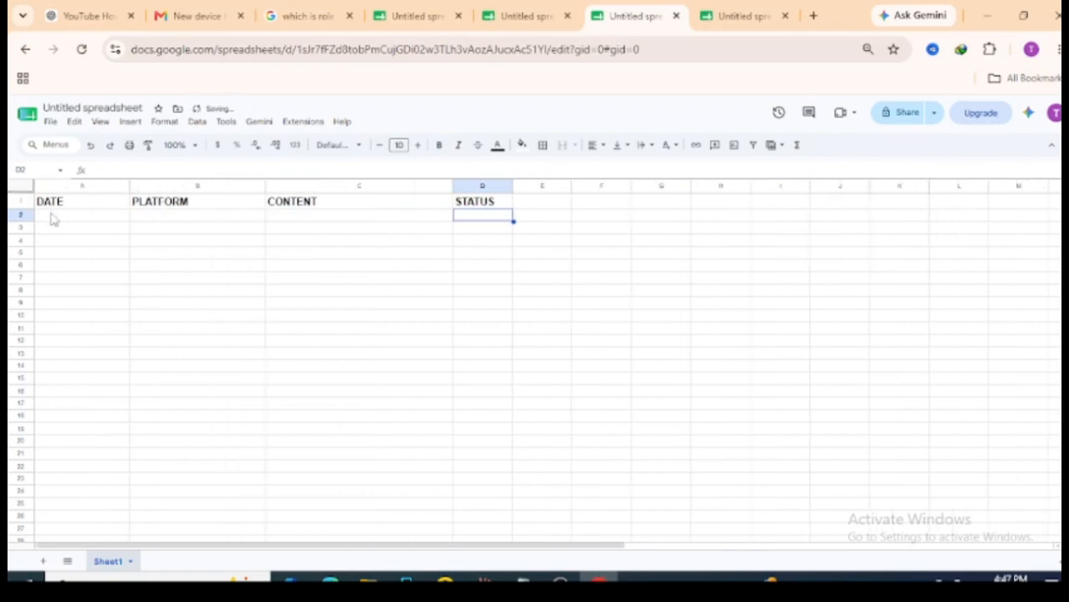
Fill the first data row with JAN 2026 as the date in A2 and FACEBOOK as the platform in B2
left_click(67, 219)
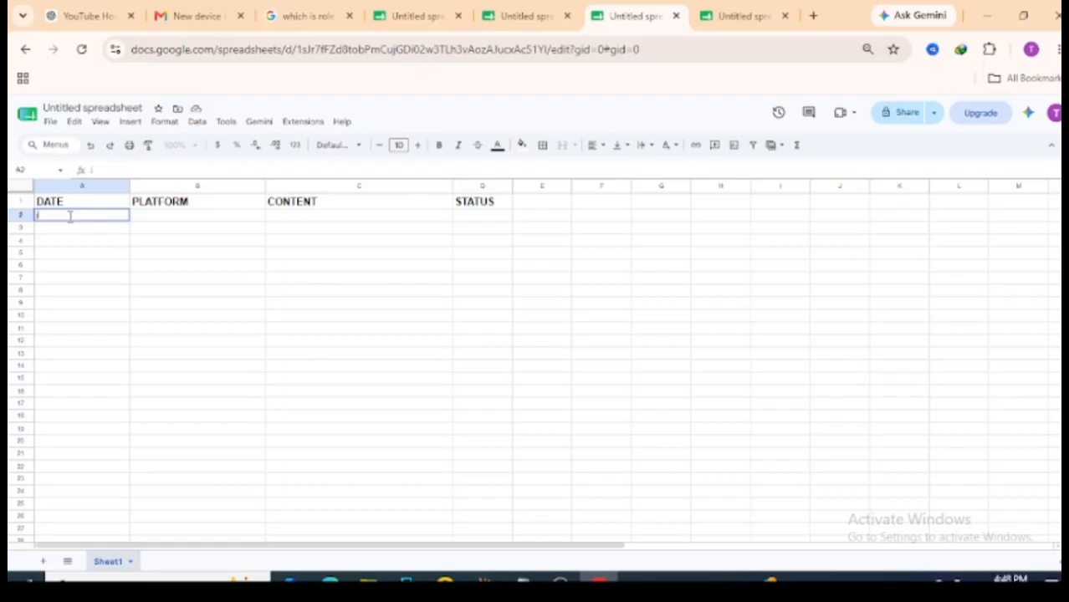
type("JAN 2026")
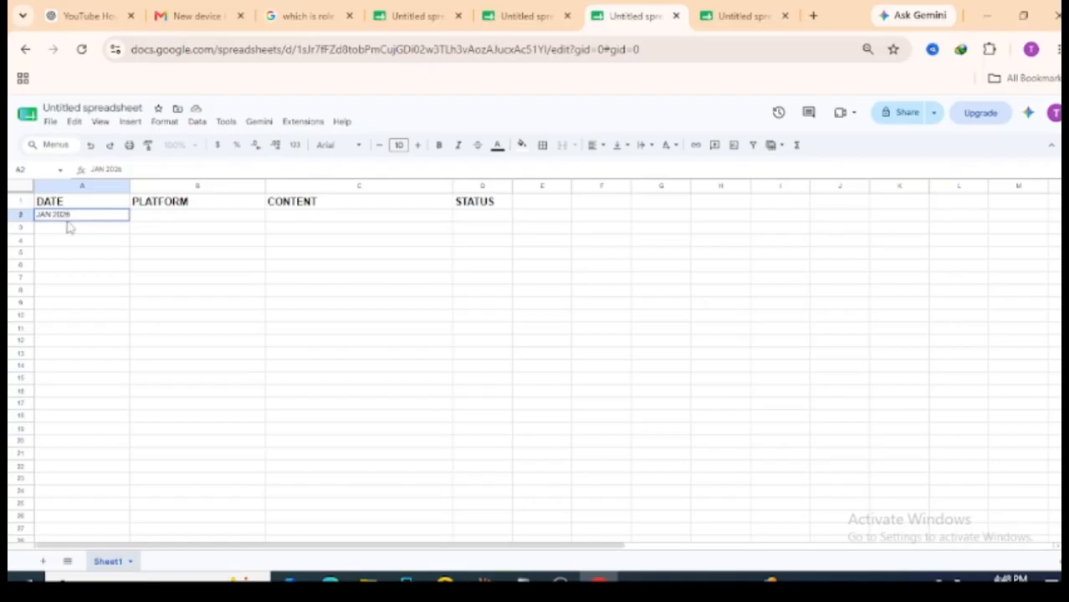
left_click(154, 224)
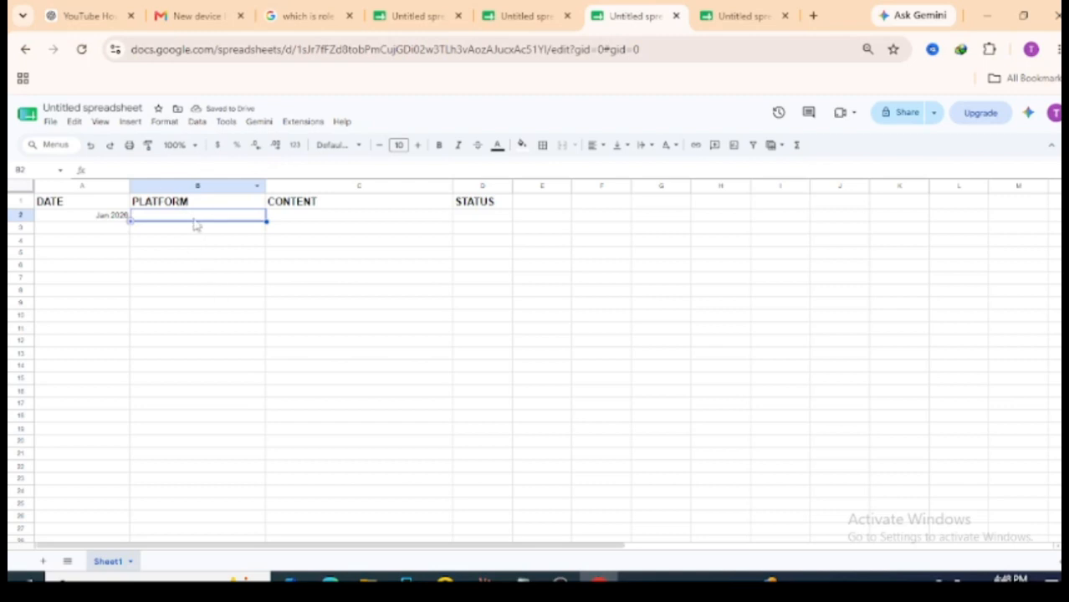
double_click(194, 216)
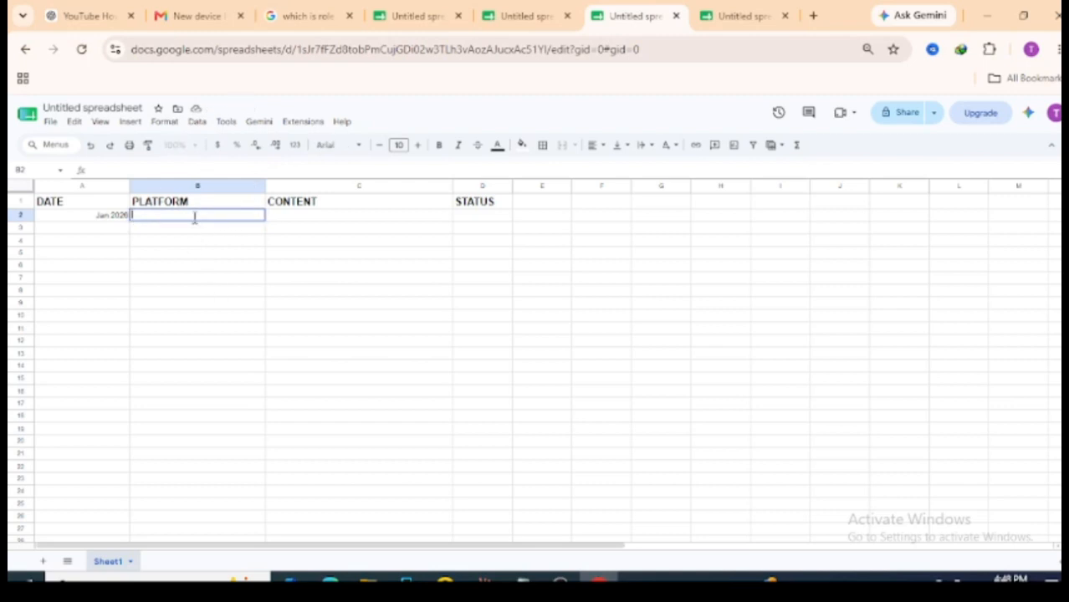
type("FACEBOOK")
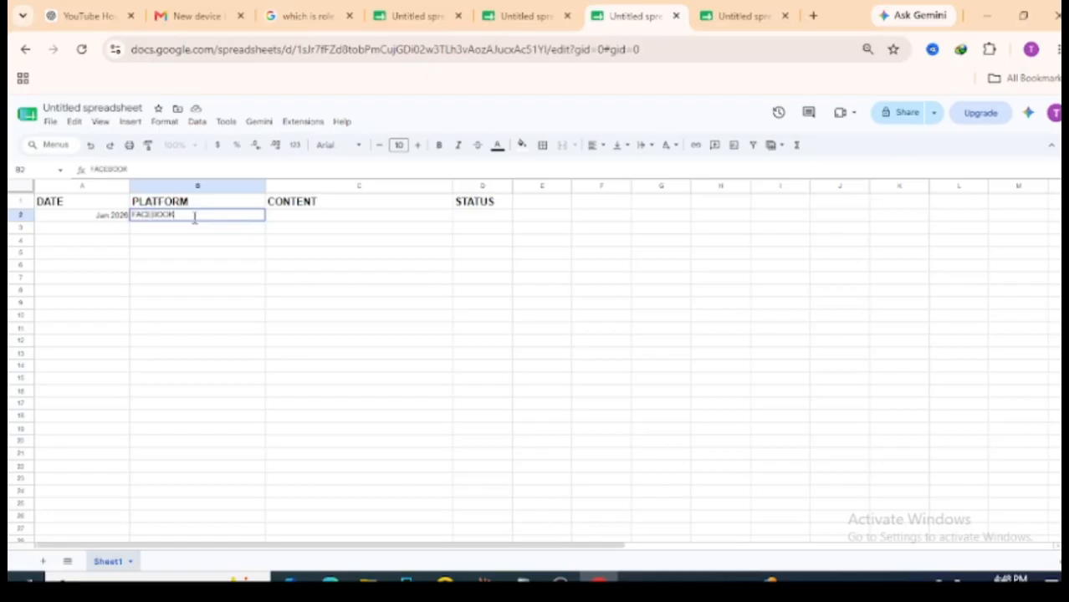
Set the font size of the date in A2 to 13
double_click(111, 216)
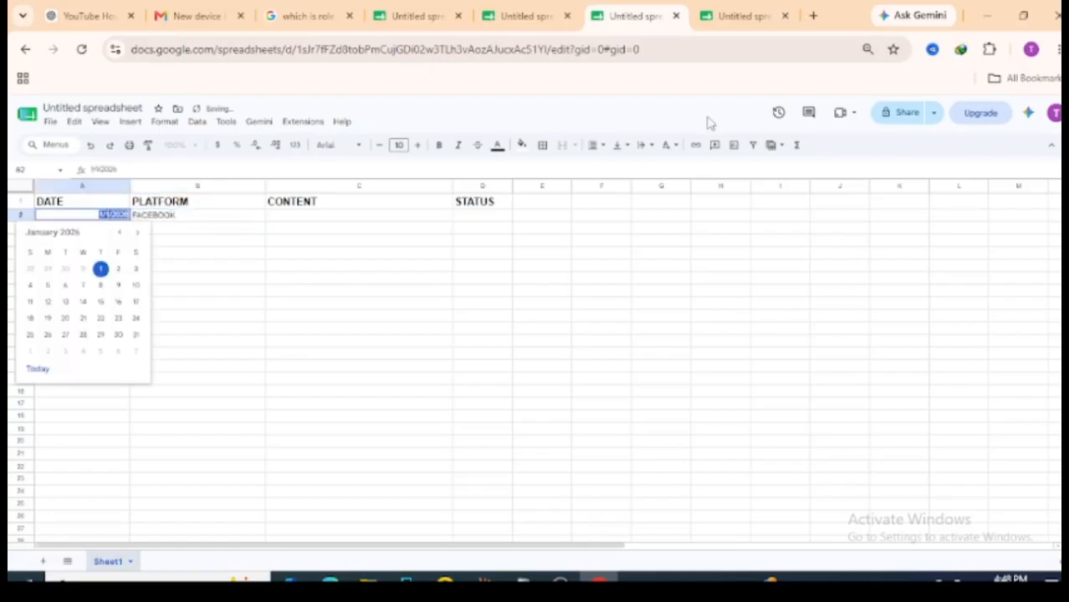
left_click(417, 146)
left_click(417, 146)
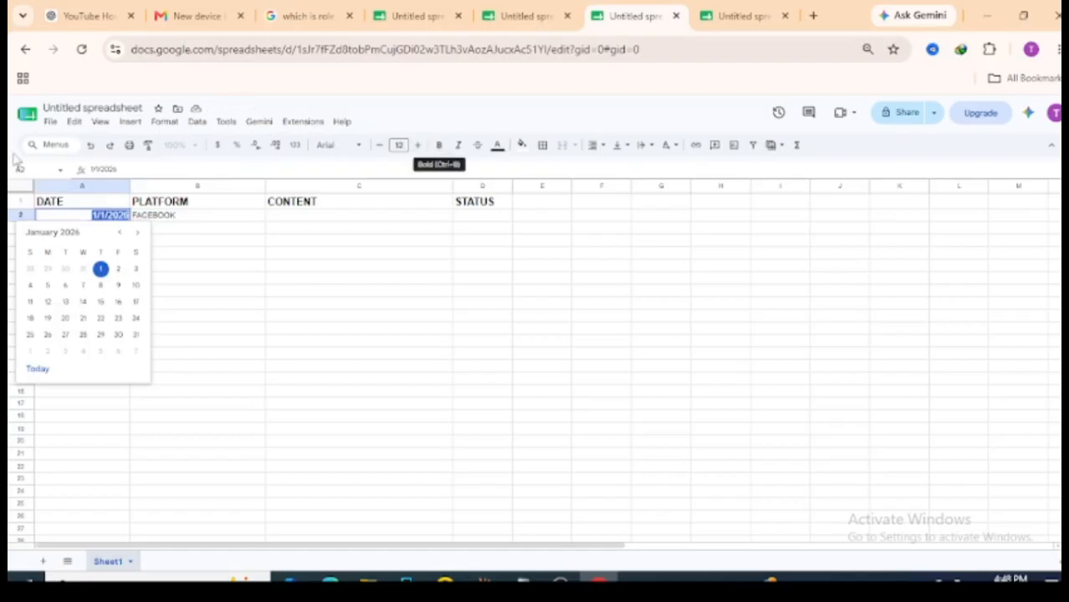
left_click(419, 146)
left_click(118, 217)
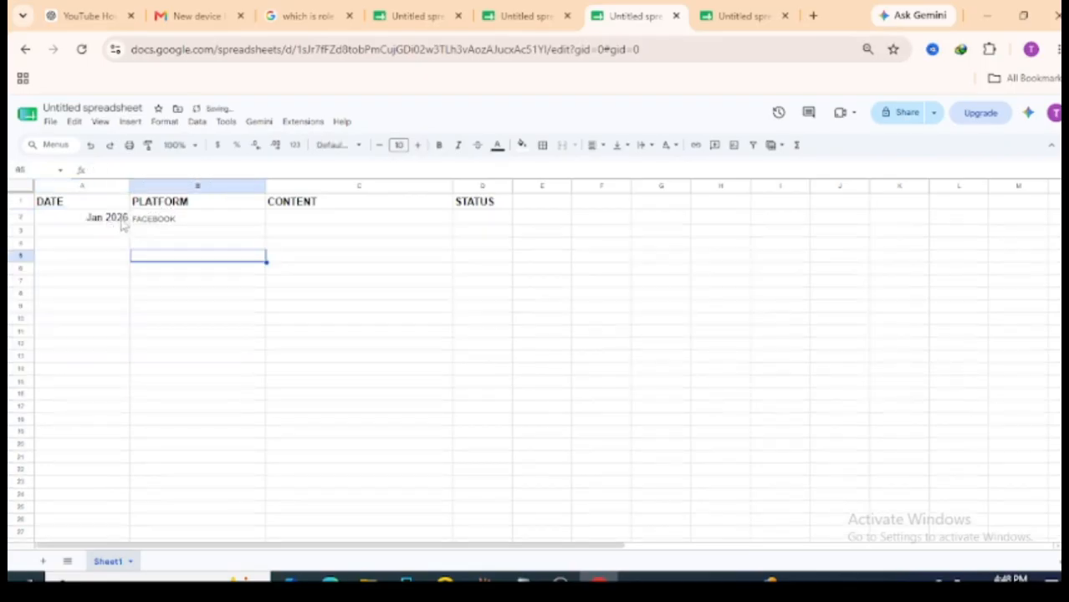
Set the font size of the FACEBOOK entry in B2 to 13
left_click(167, 217)
double_click(167, 217)
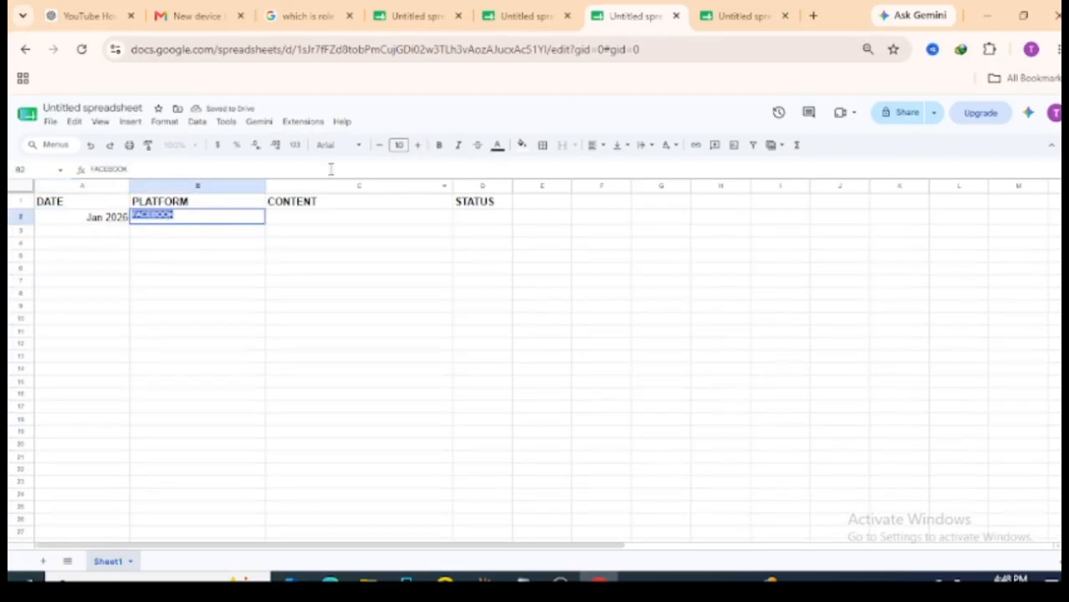
left_click(418, 147)
left_click(418, 148)
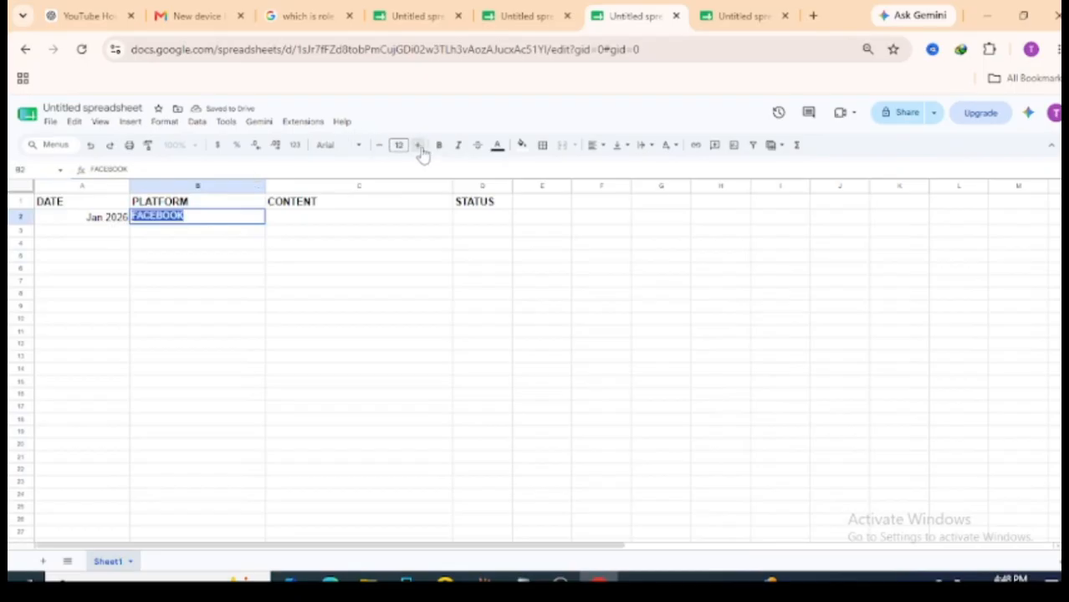
left_click(418, 147)
left_click(307, 217)
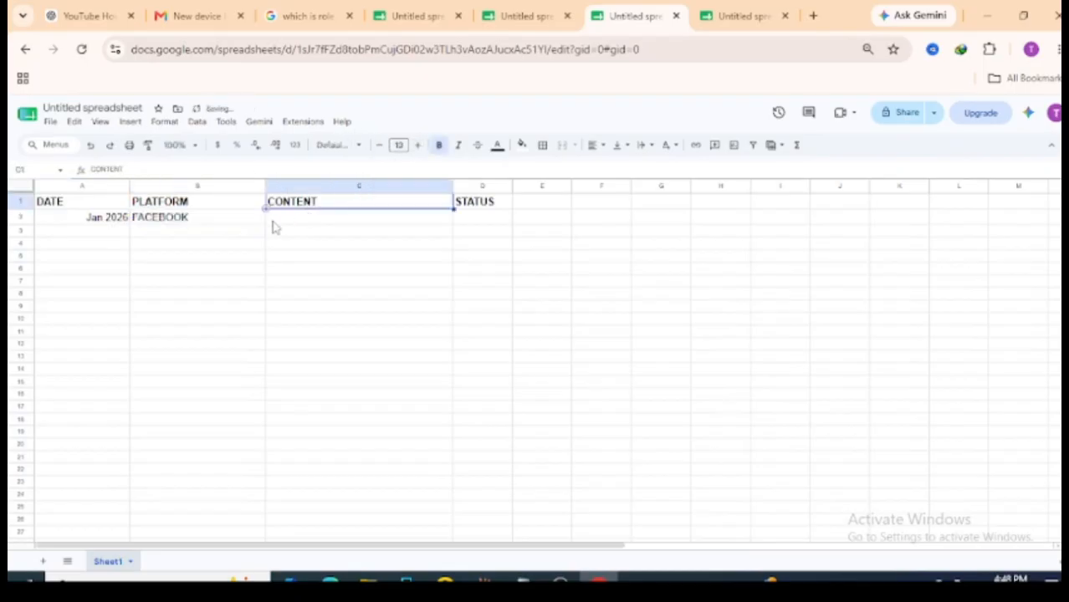
Enter INSTAGRAM as the platform in B3 and set its font size to 13
double_click(192, 231)
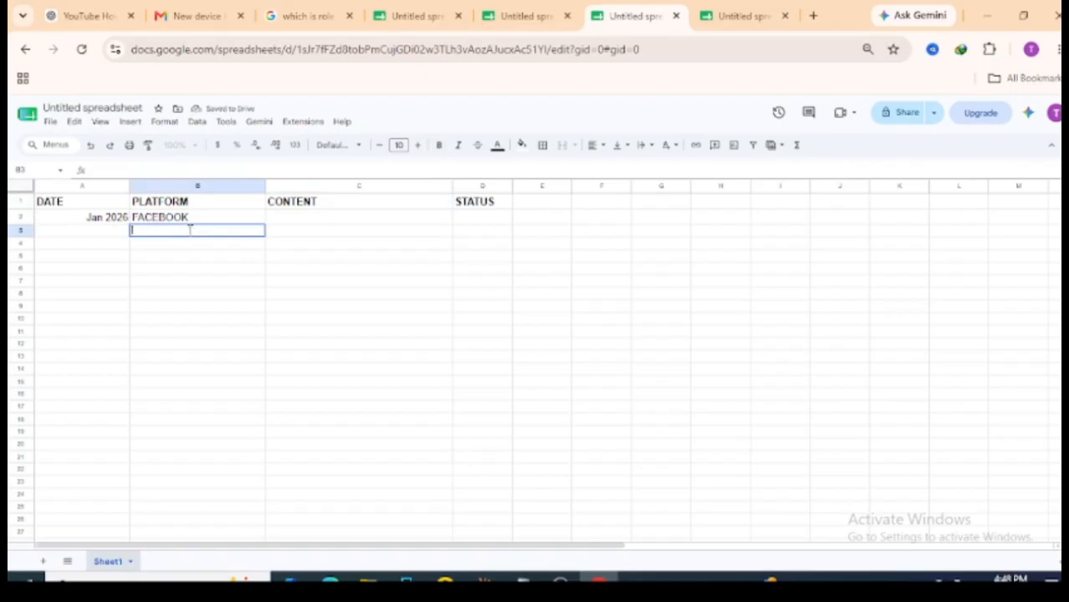
type("INSTAGRAM")
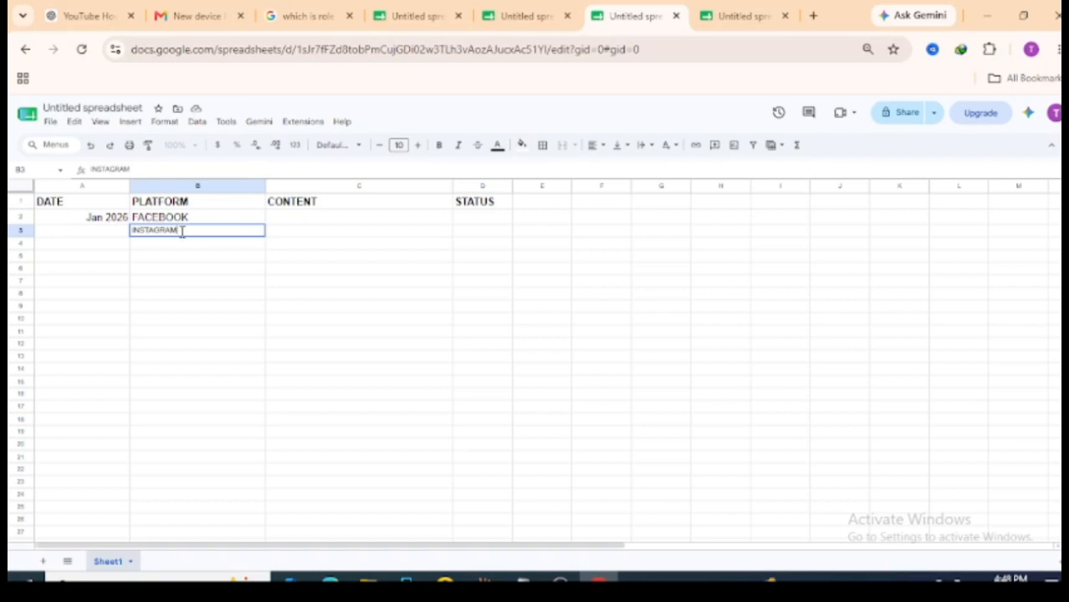
double_click(177, 231)
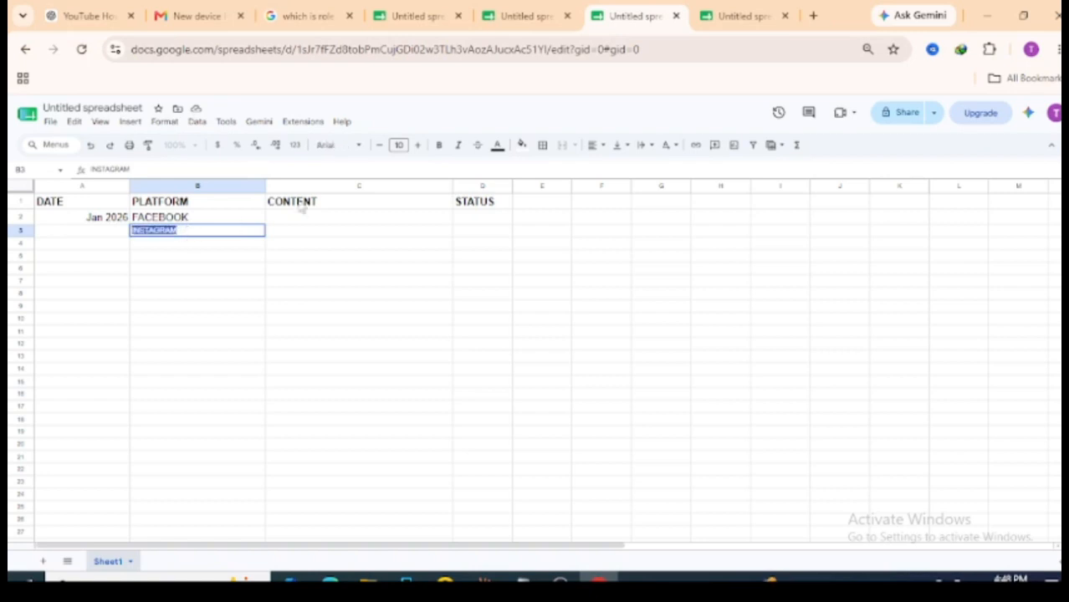
left_click(418, 146)
left_click(417, 146)
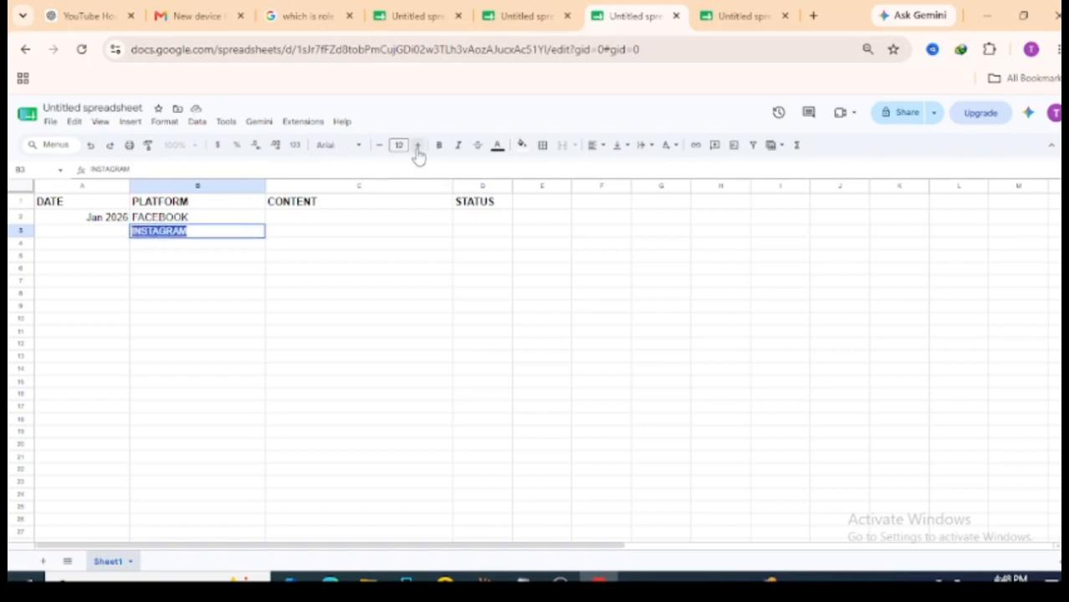
Enter TIKTOK as the platform in B4 and set its font size to 13
double_click(195, 247)
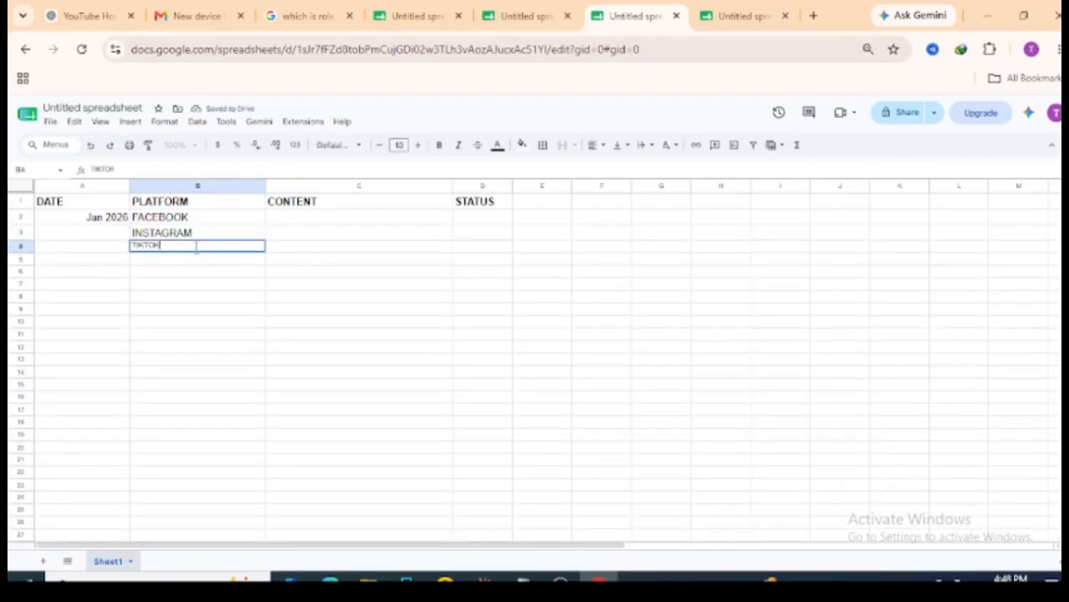
double_click(197, 247)
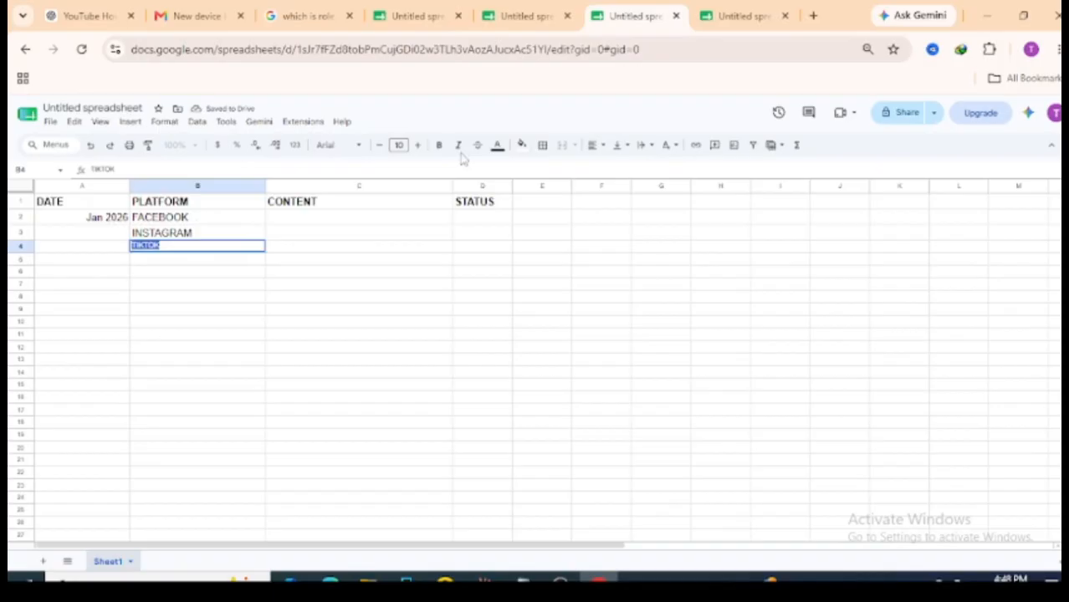
left_click(417, 147)
left_click(416, 147)
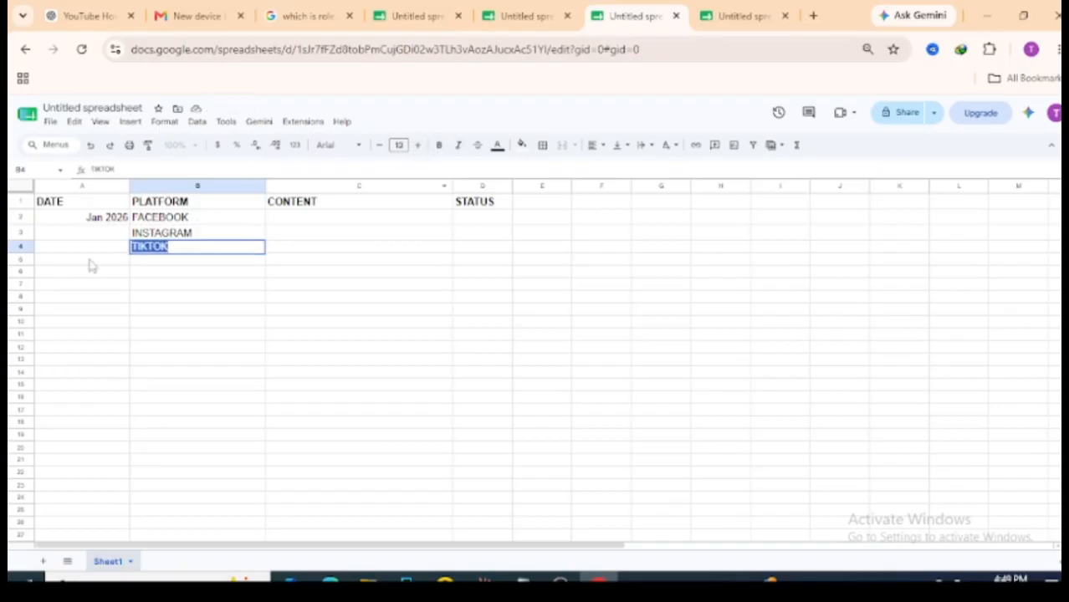
left_click(196, 261)
Enter "How to Swim" in C2 as the content for the FACEBOOK row
left_click(292, 218)
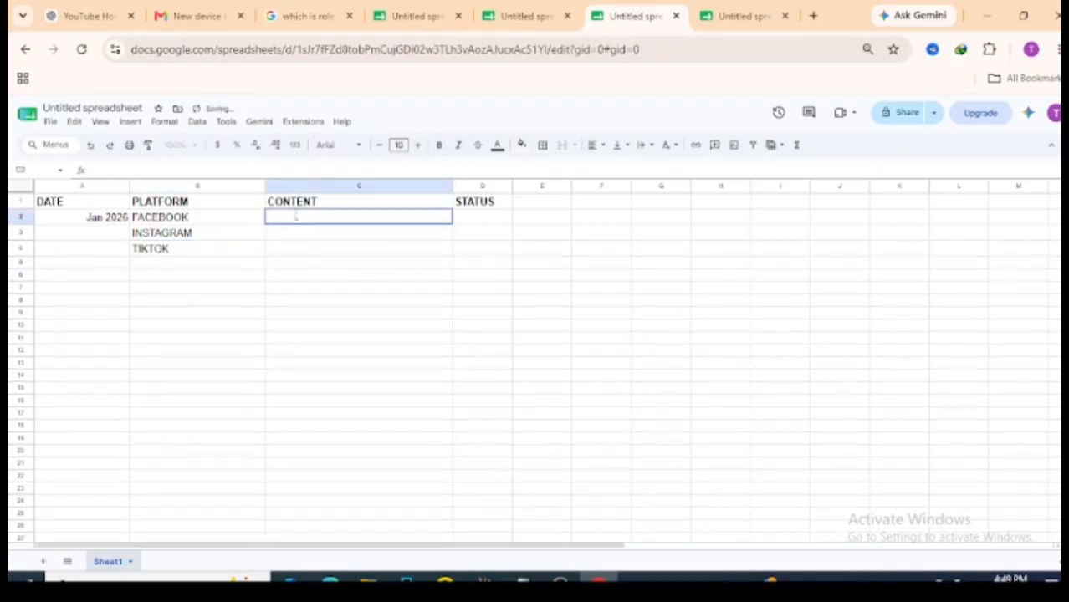
type("=G")
key("BackSpace")
key("BackSpace")
key("BackSpace")
type("How")
Enter "How to play a video" in C3 as the content for the INSTAGRAM row
left_click(303, 235)
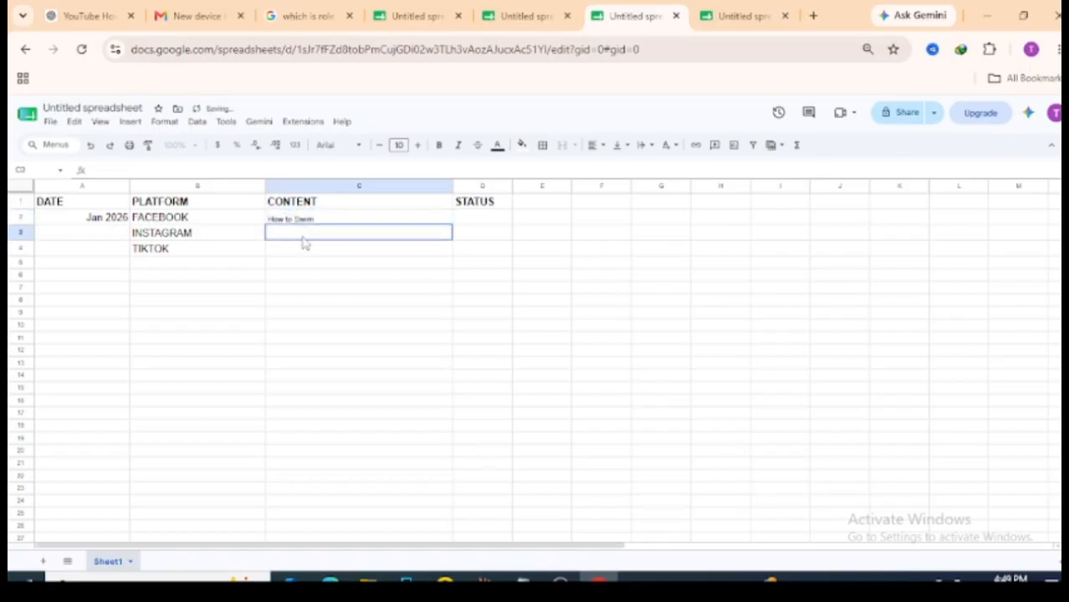
type("How t play a vide")
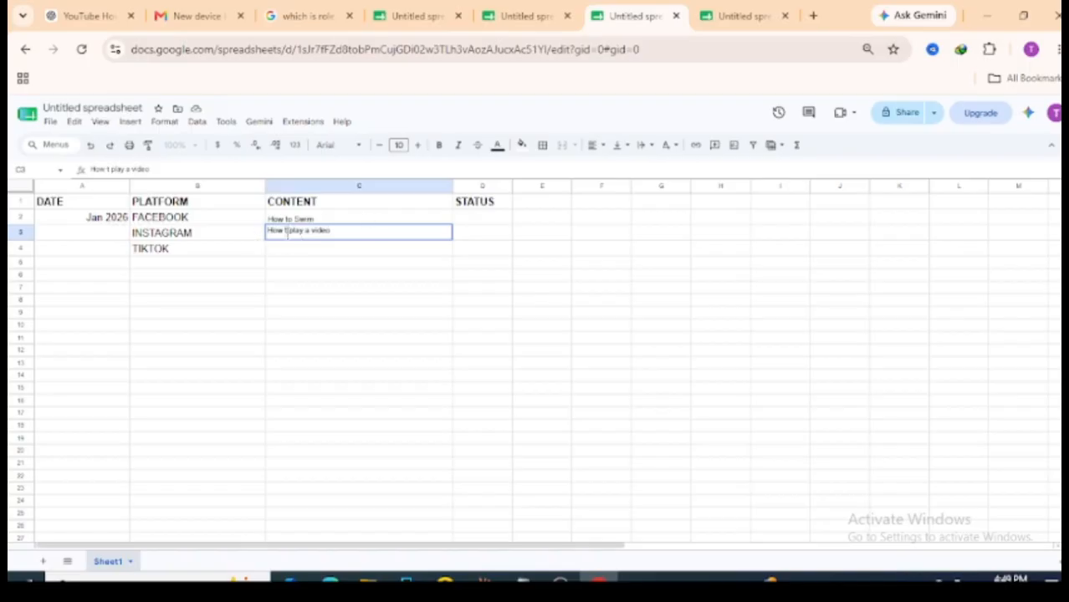
type("o")
key("BackSpace")
key("BackSpace")
type("O")
key("BackSpace")
type("T")
key("BackSpace")
type("to")
Set the font size of the content text in C3 to 13
key("ctrl+a")
left_click(417, 145)
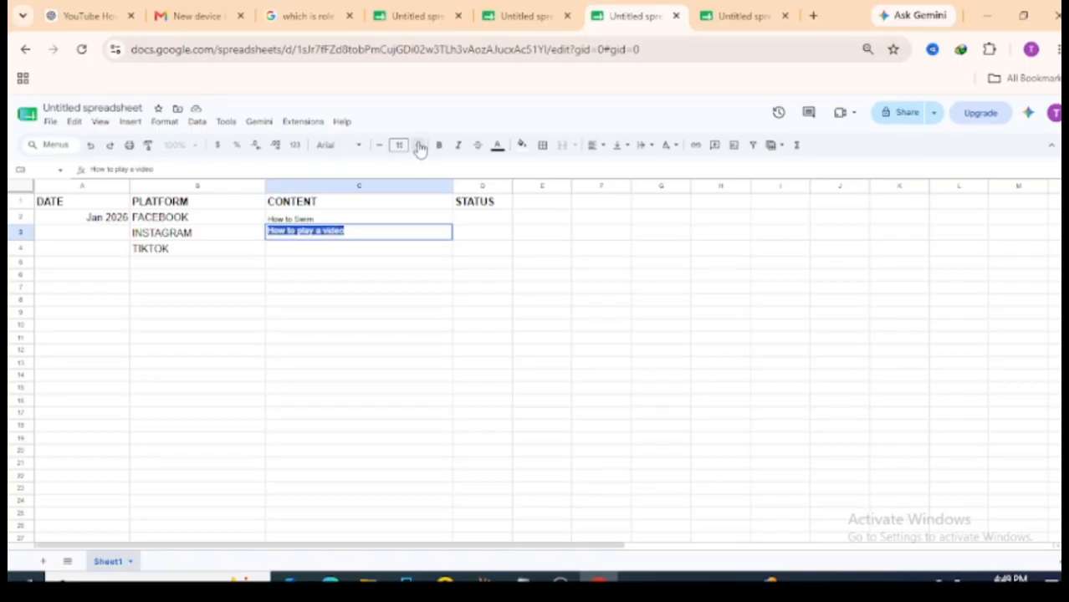
left_click(417, 145)
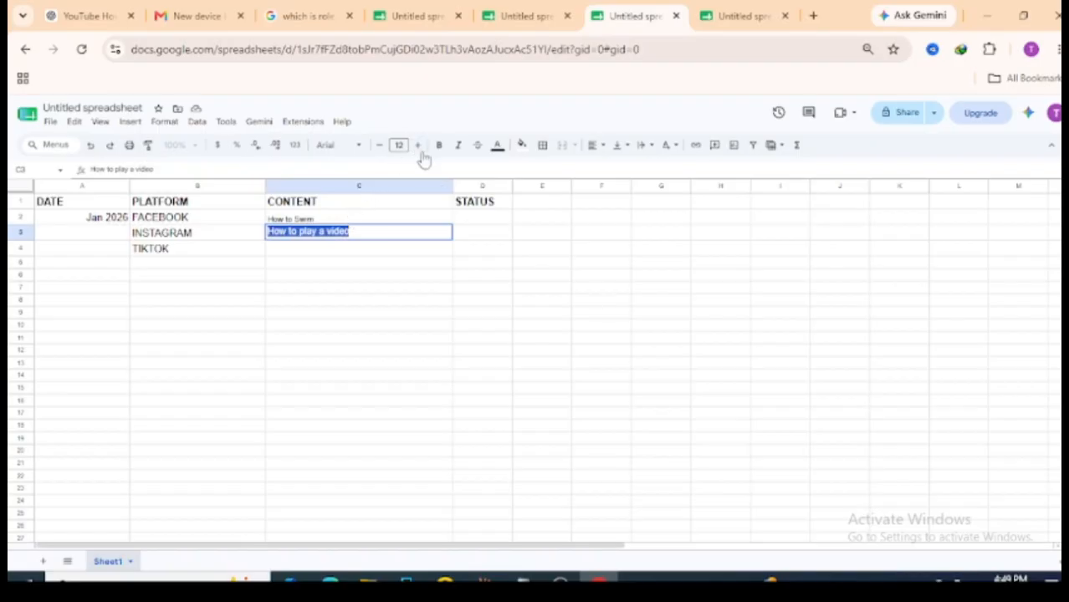
left_click(418, 144)
Set the font size of the "How to Swim" text in C2 to 13
double_click(333, 217)
key("ctrl+a")
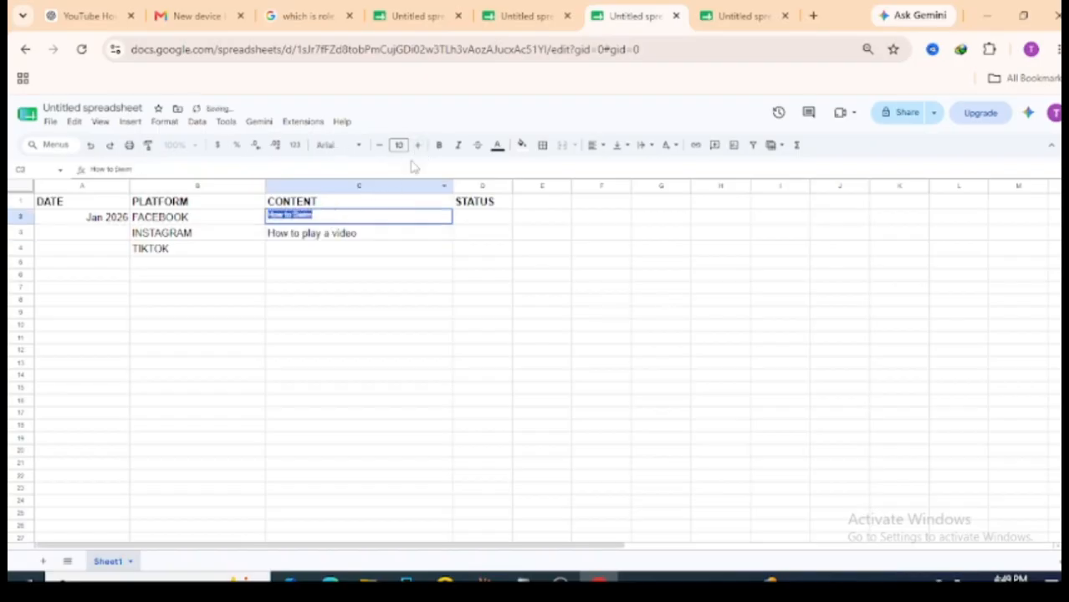
left_click(420, 145)
left_click(420, 145)
left_click(420, 146)
Correct the capitalization of the content text in C3 to read "How to Play a Video"
left_click(324, 238)
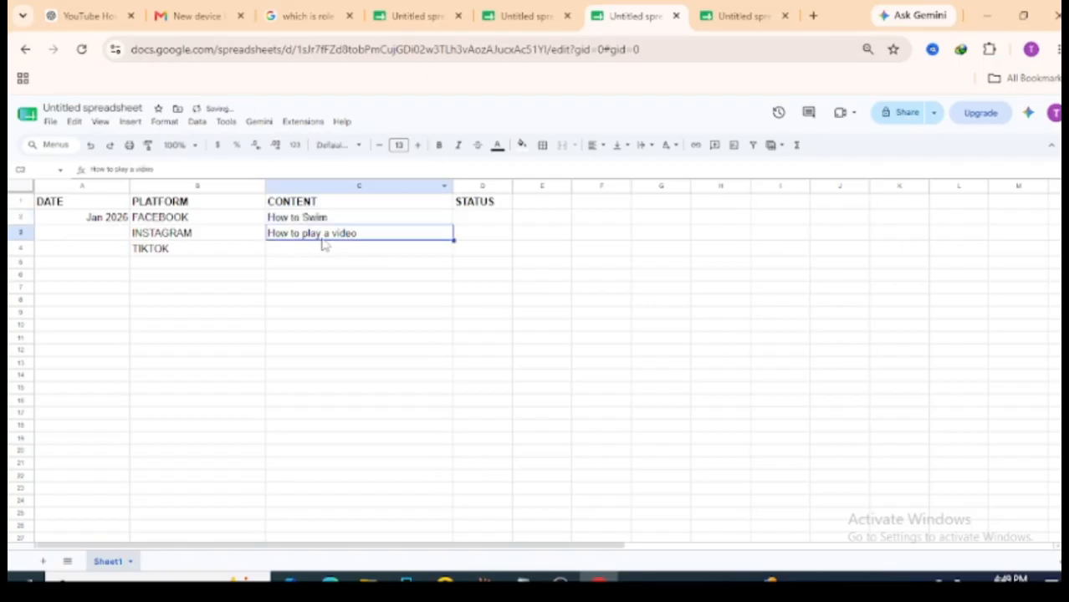
triple_click(311, 238)
left_click(307, 233)
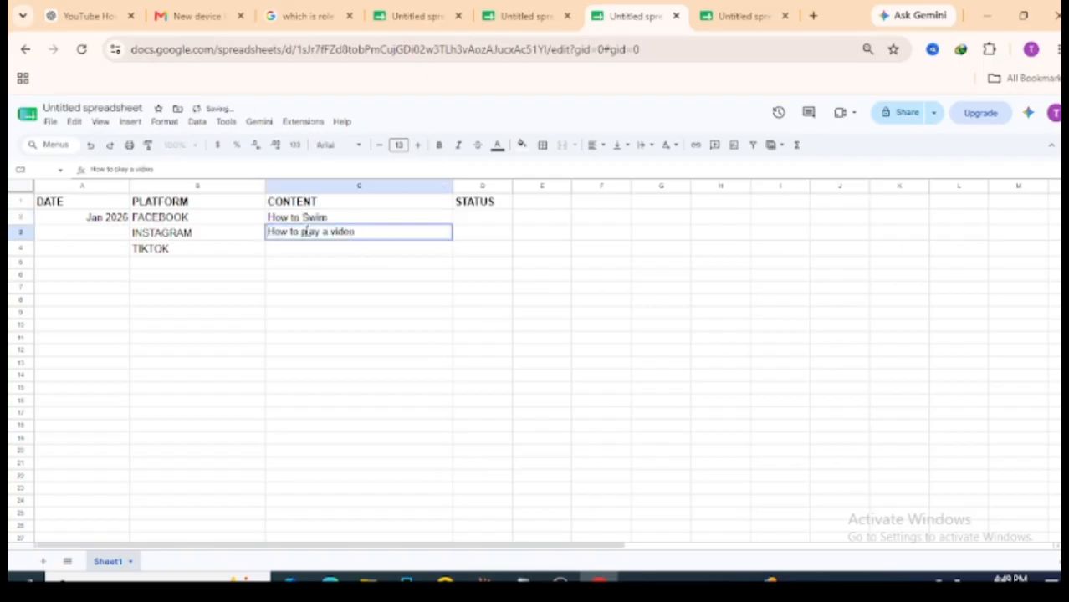
key("BackSpace")
type("P")
type("V")
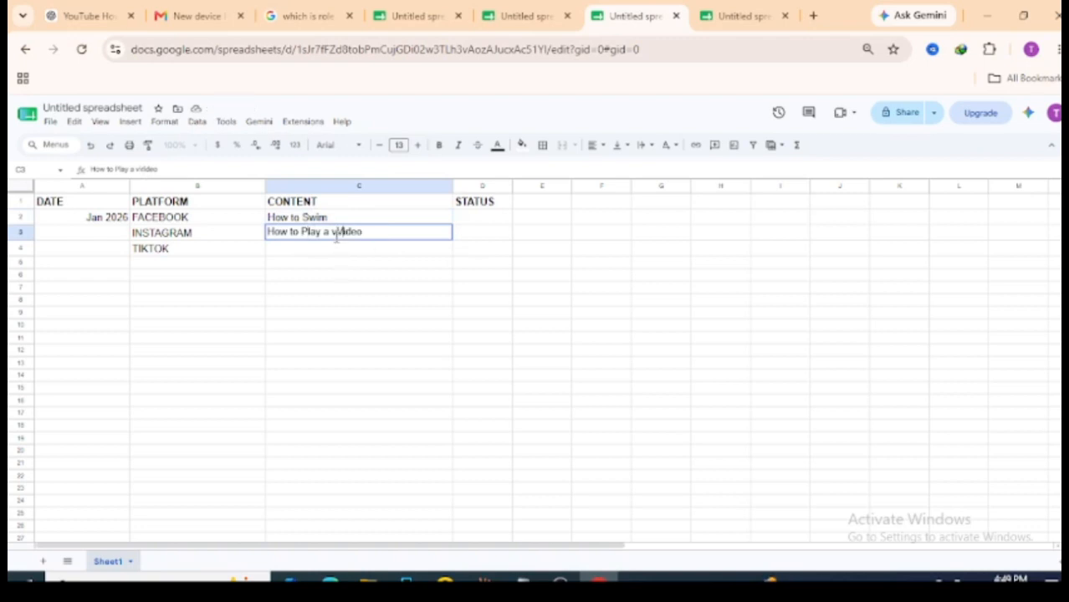
key("Left")
key("BackSpace")
left_click(375, 231)
key("Return")
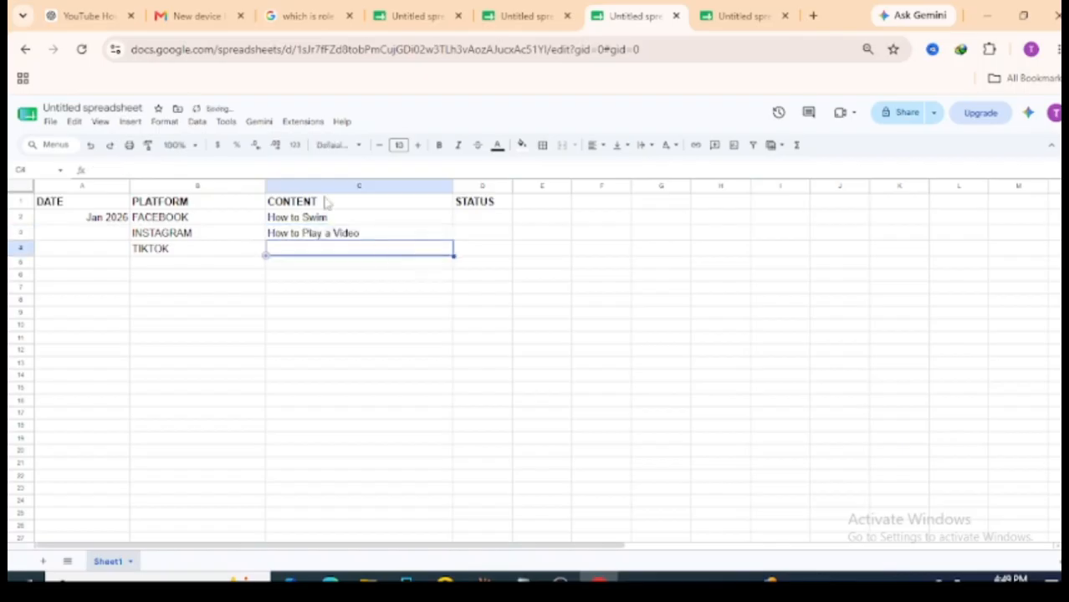
left_click(98, 290)
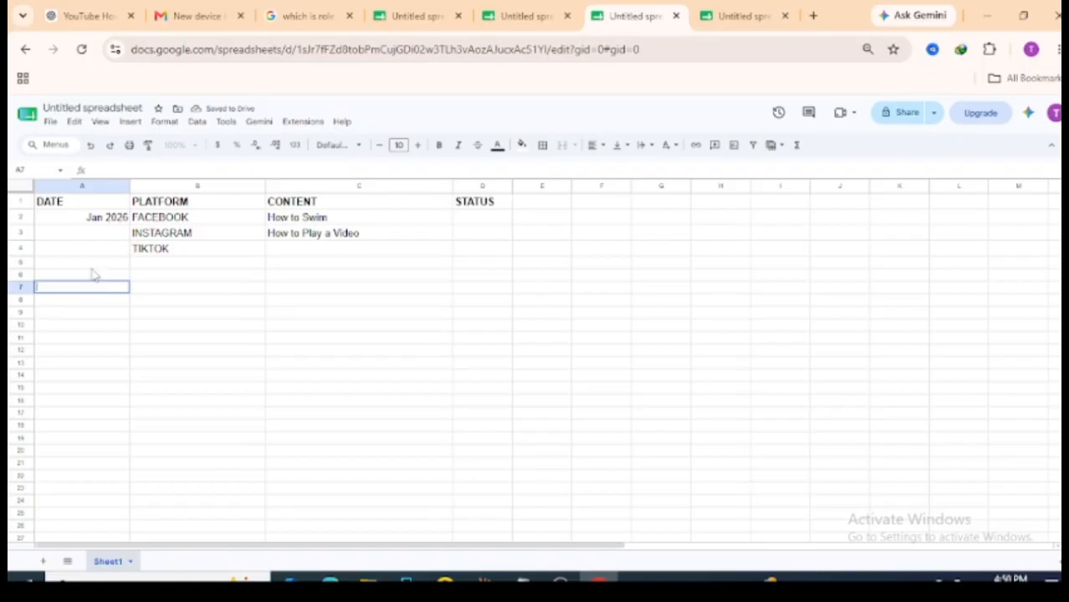
type("F")
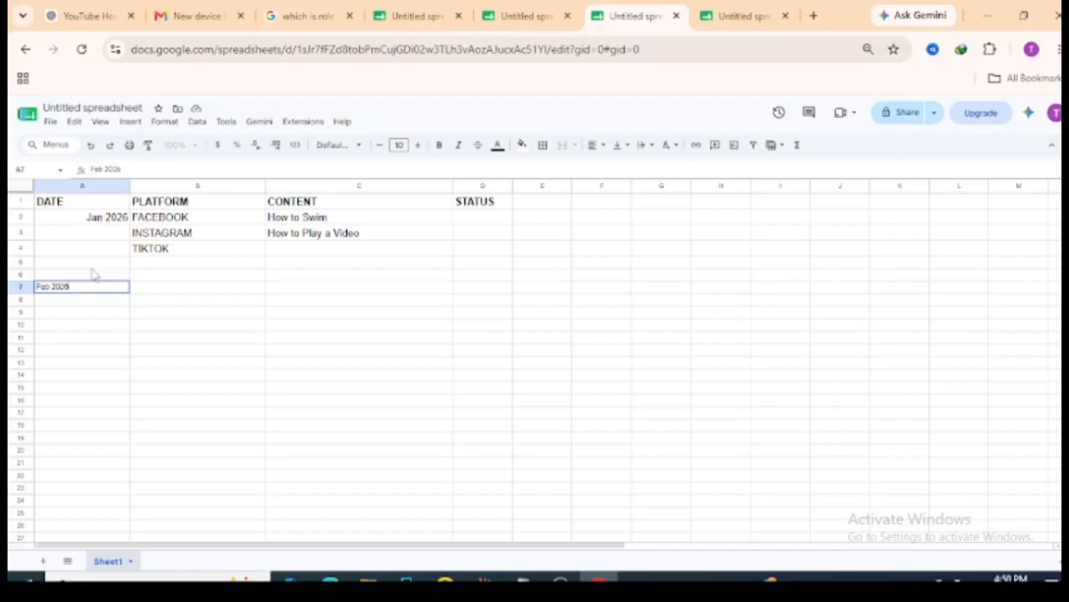
type("eb 2026")
key("Escape")
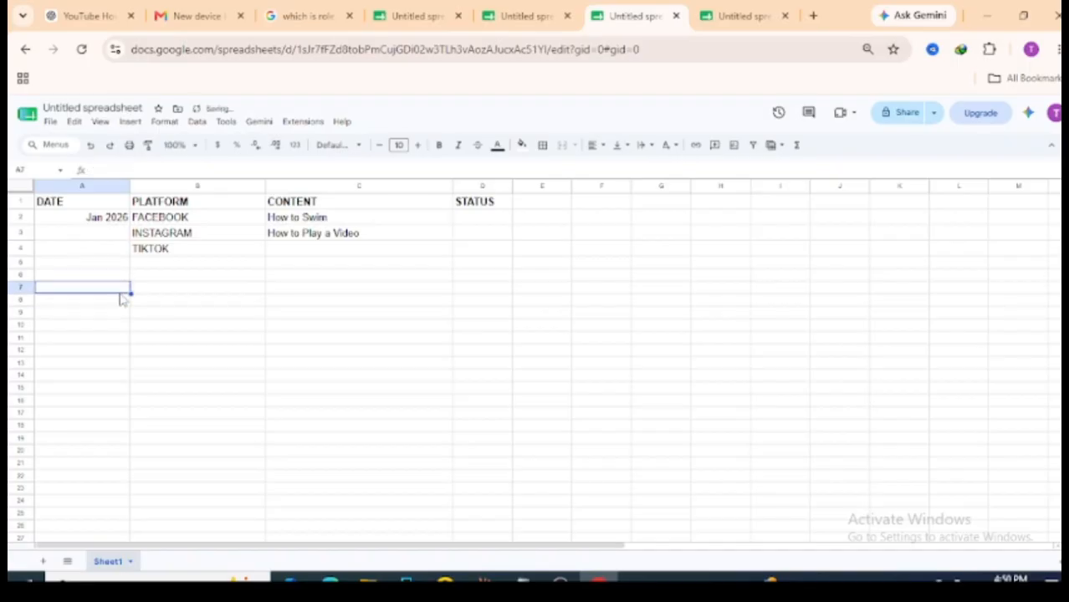
Enter Feb 2026 in A7 as the date for the second month's block
double_click(108, 287)
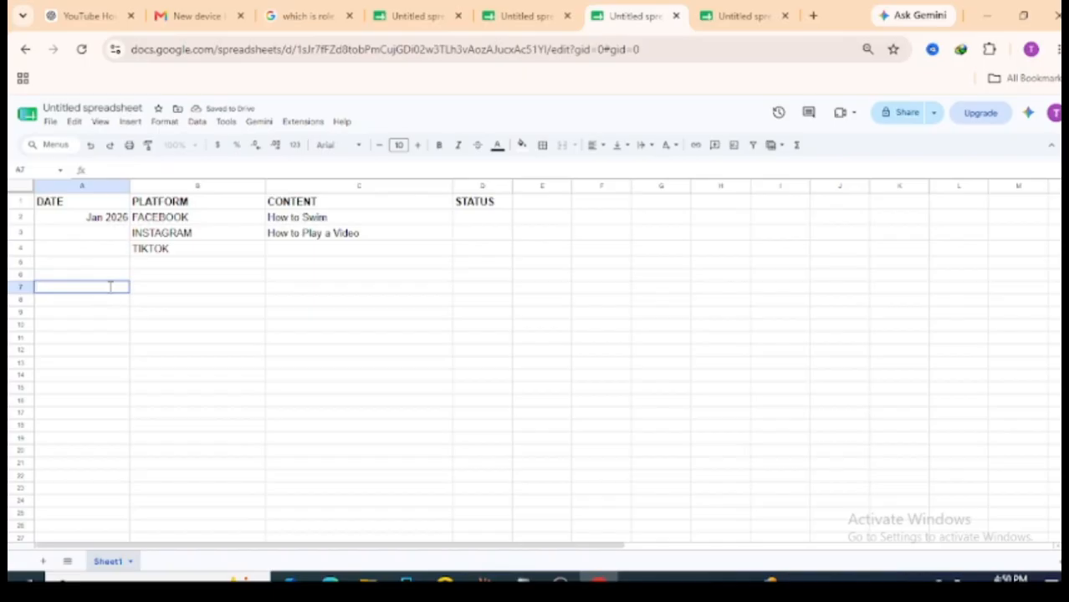
type("Feb @02")
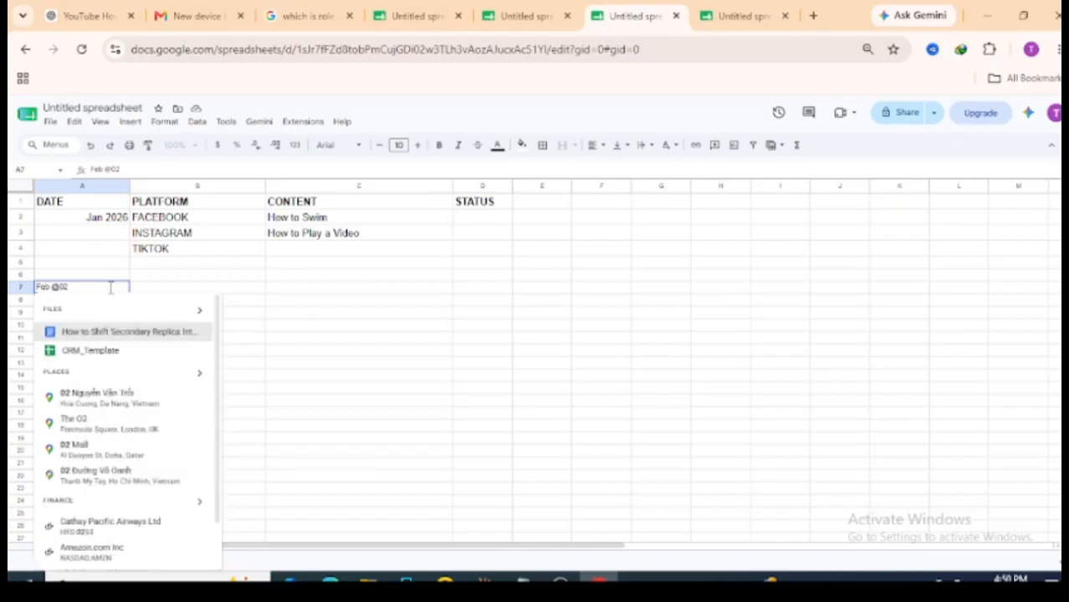
key("BackSpace")
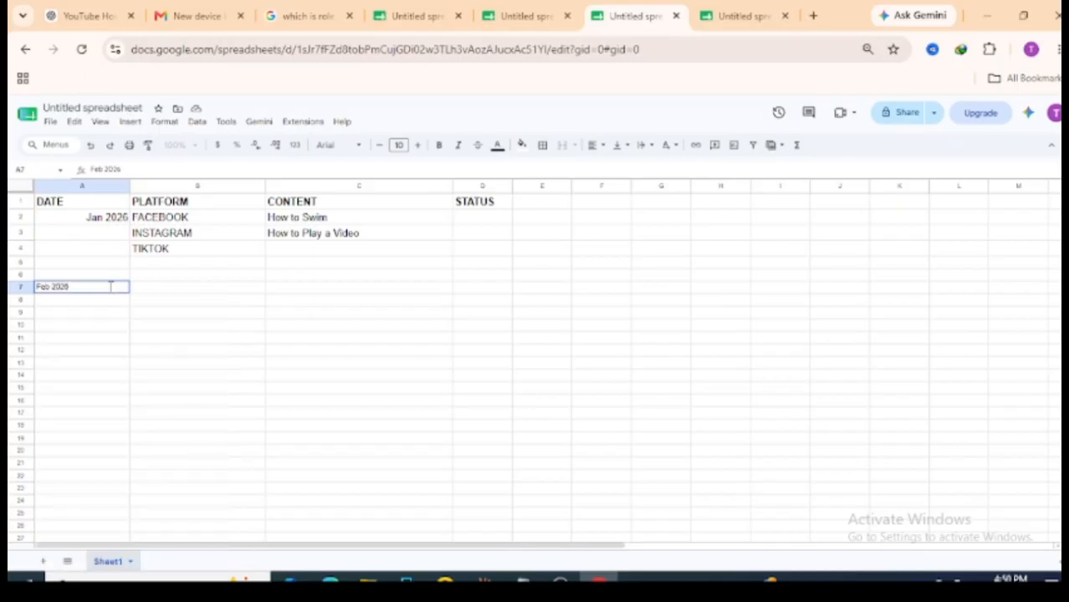
key("Return")
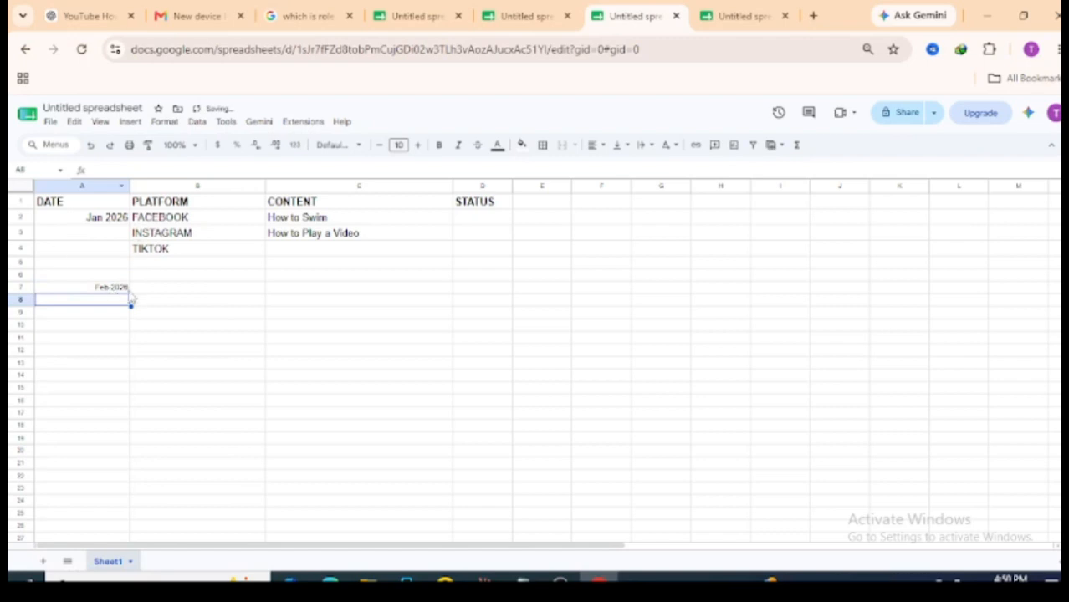
Set the font size of the February date in A7 to 13
left_click(115, 290)
double_click(114, 290)
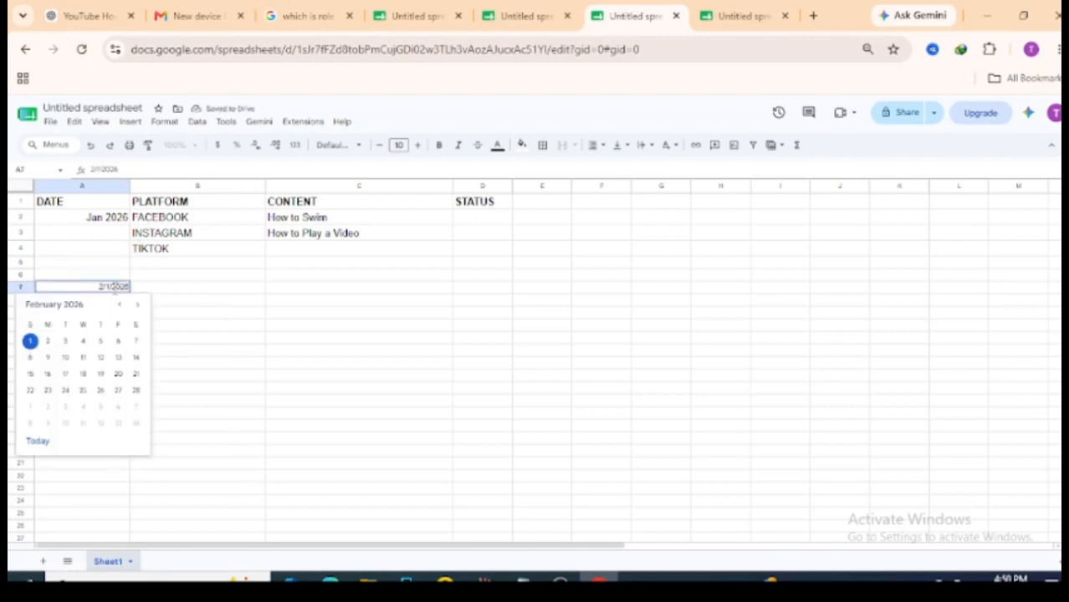
triple_click(114, 288)
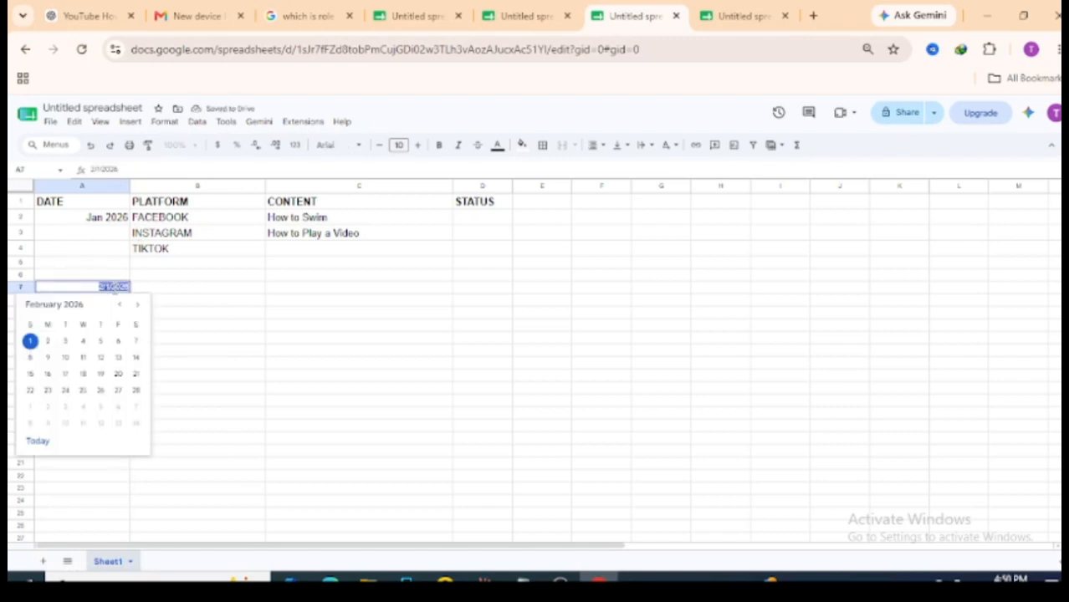
left_click(416, 147)
left_click(417, 147)
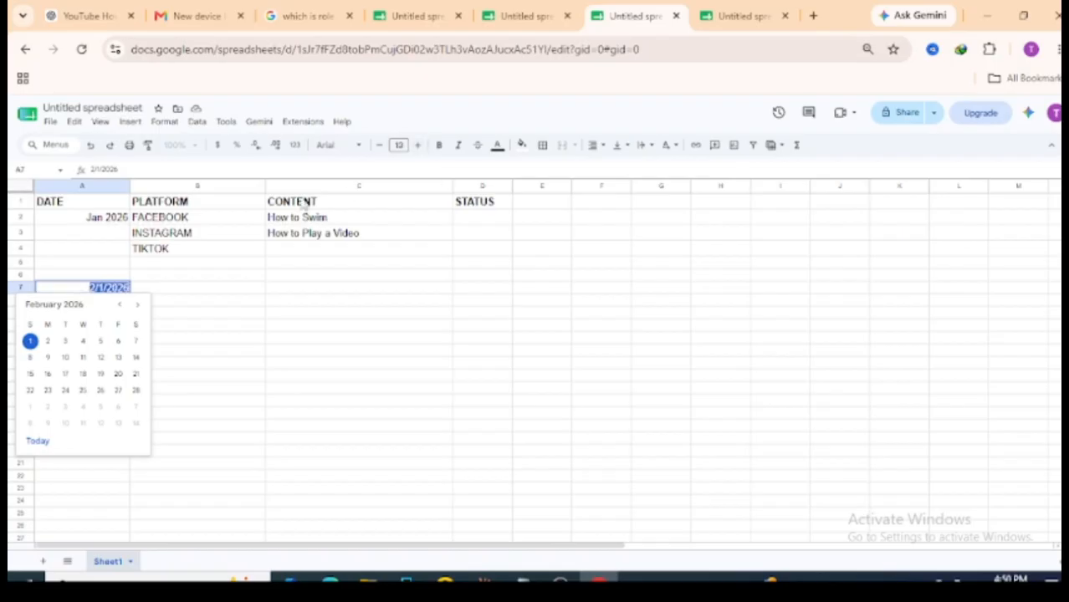
left_click(179, 278)
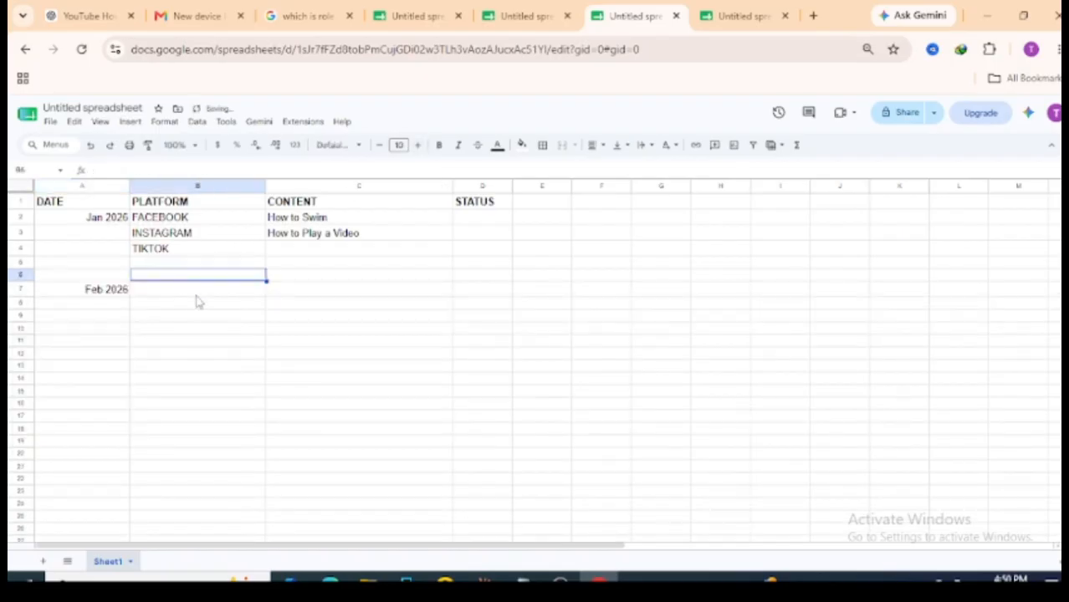
key("Down")
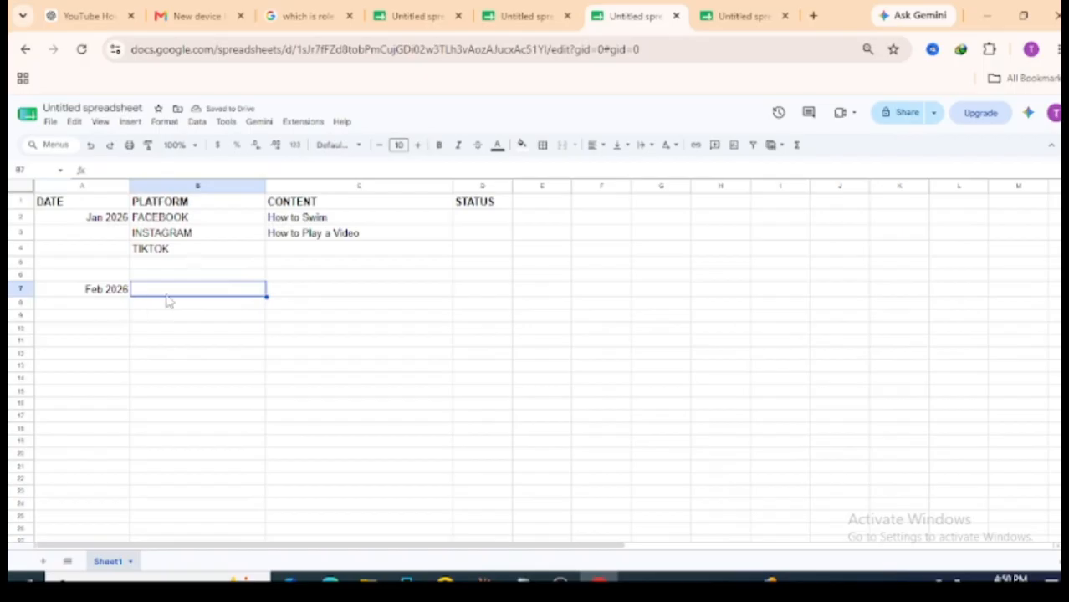
Fill the STATUS column with Draft in D2, Schedule in D3 and Publish in D4
left_click(479, 216)
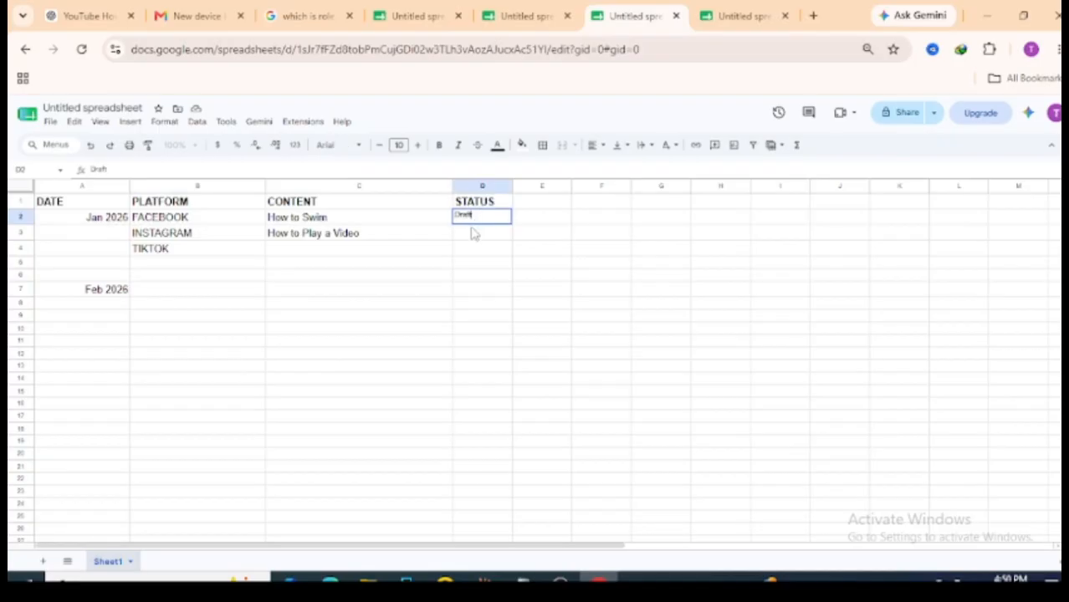
left_click(472, 229)
type("Sch")
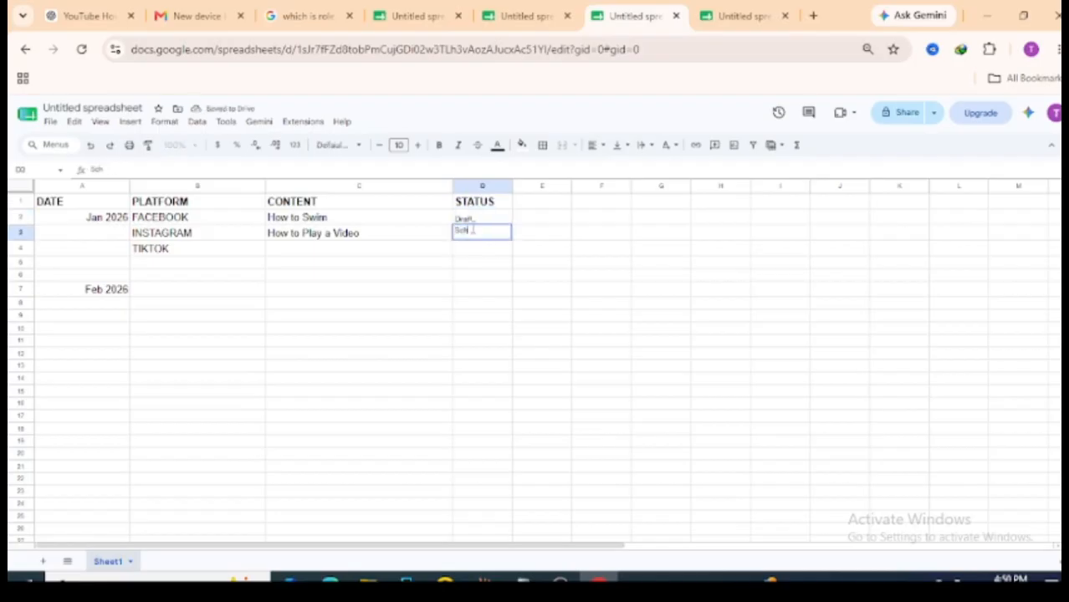
type("edule")
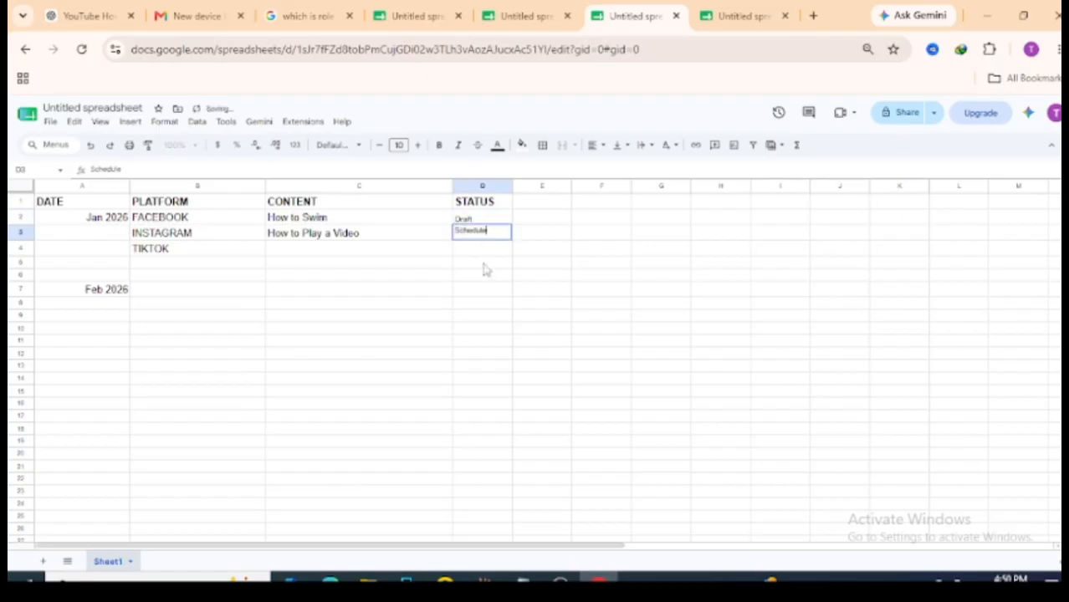
left_click(488, 250)
double_click(488, 254)
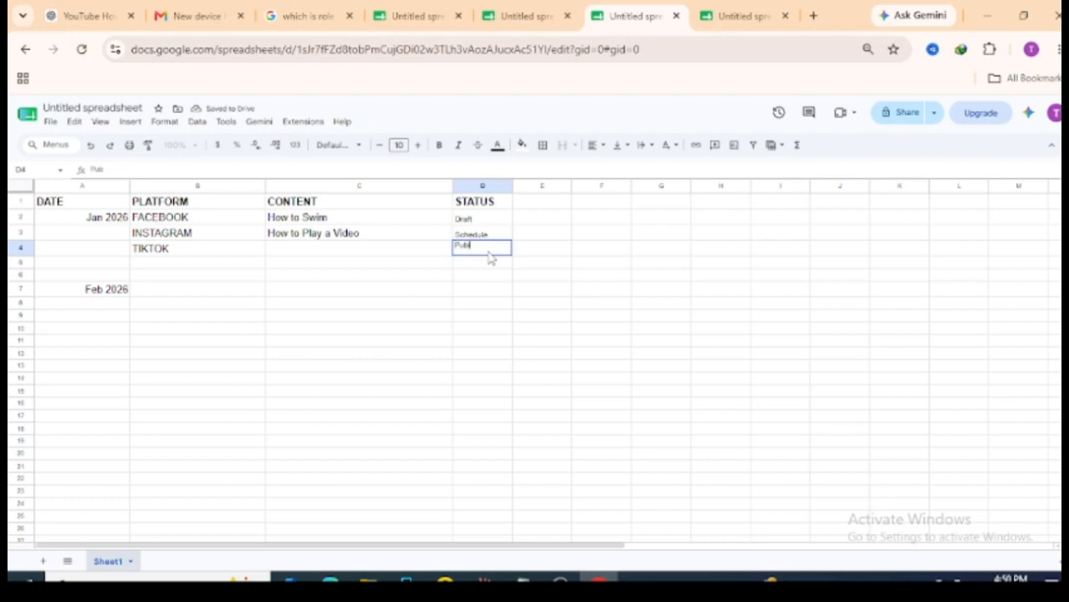
type("Publish")
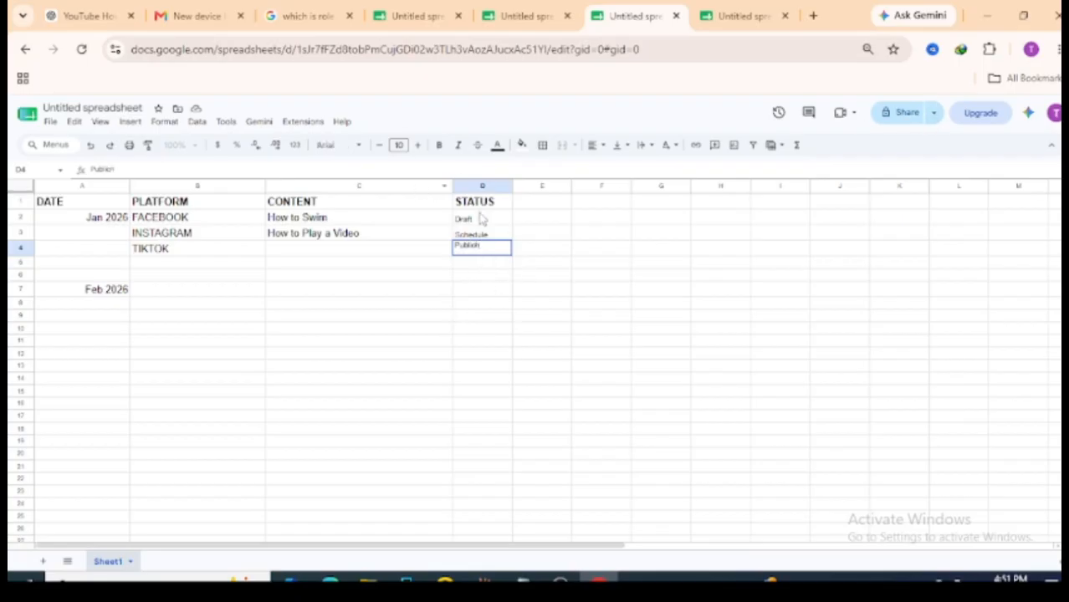
Set the font size of the Draft, Schedule and Publish entries in D2:D4 to 12
left_click(482, 219)
double_click(465, 216)
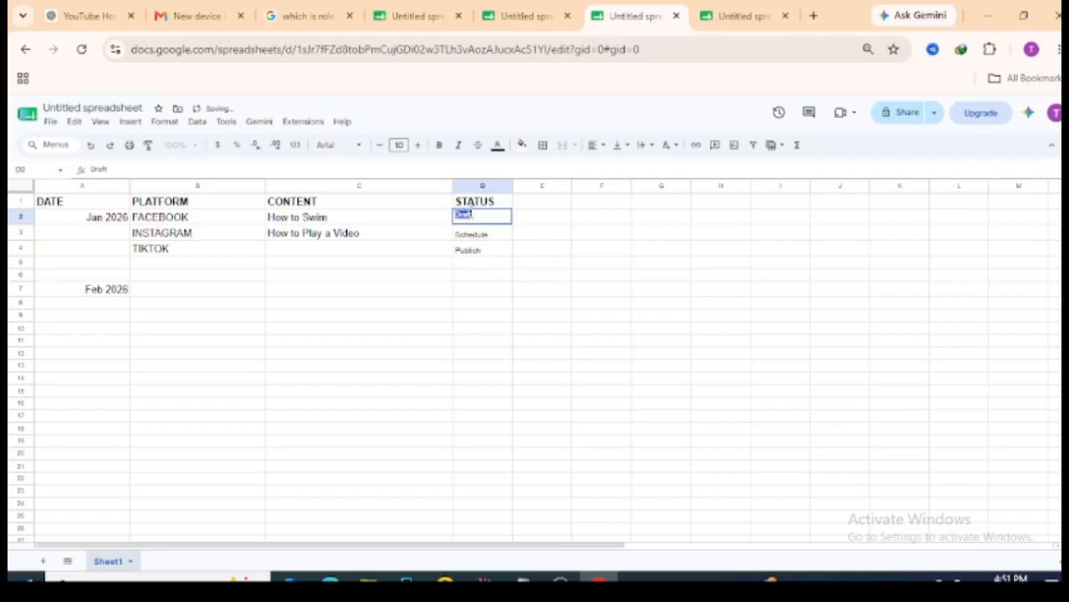
left_click(474, 235)
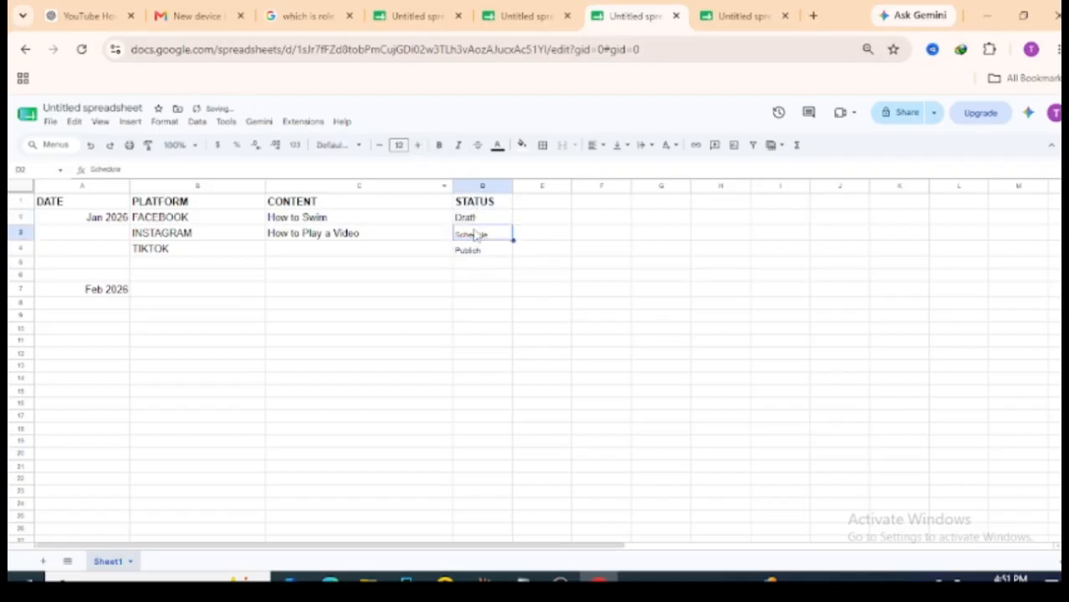
double_click(474, 235)
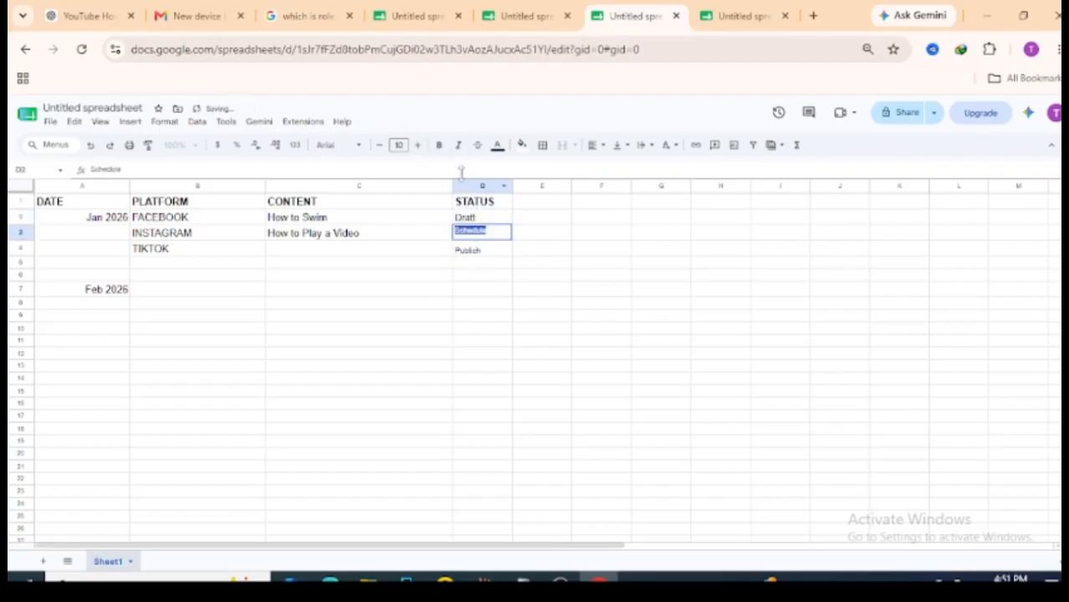
double_click(471, 249)
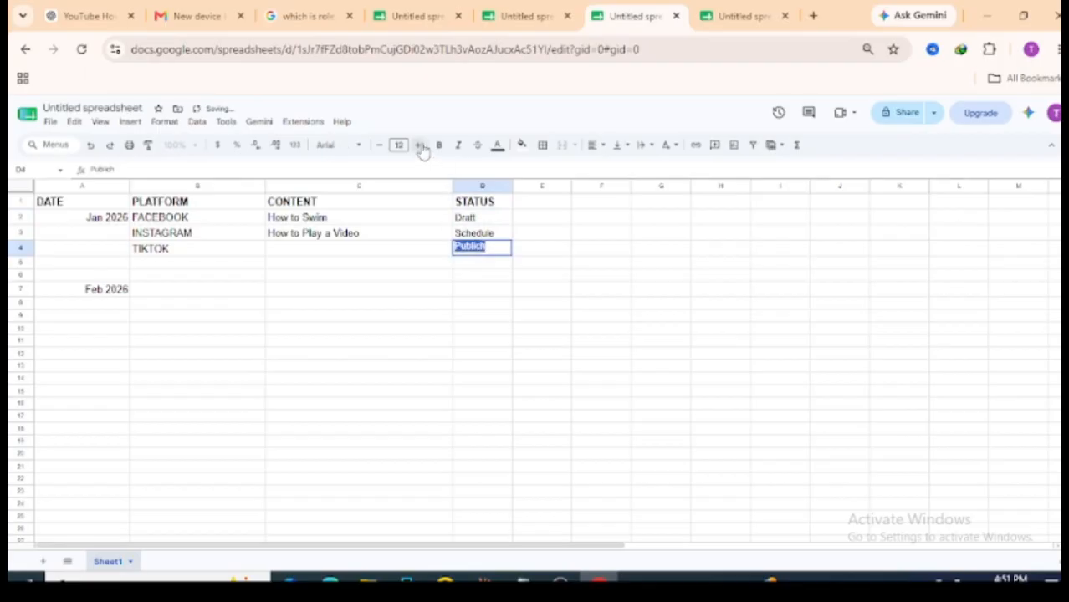
left_click(475, 289)
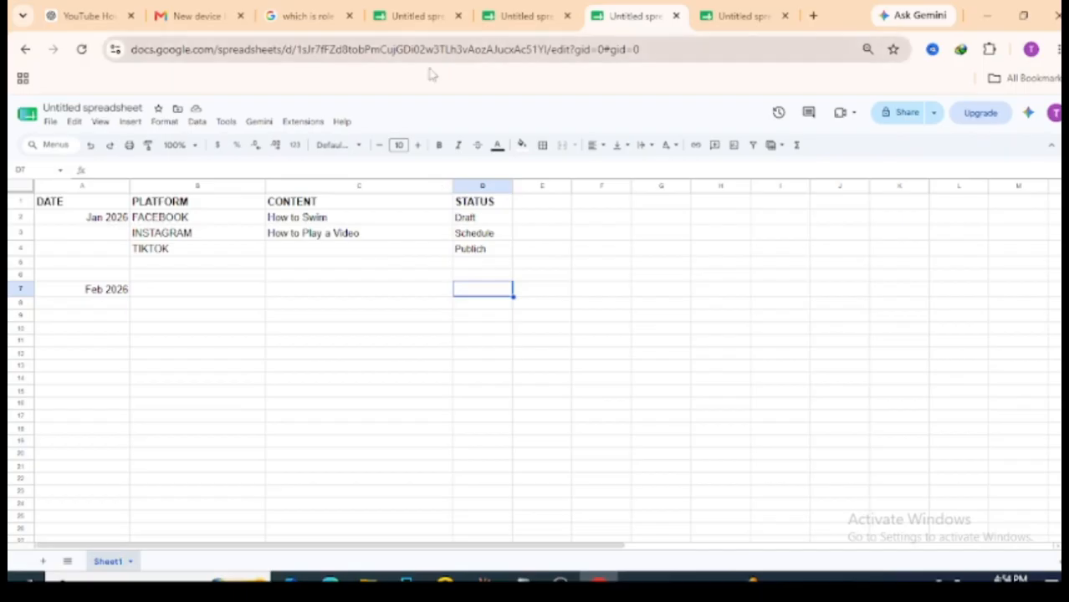
Ask Gemini to "Create a Monthly content calendar for social media include dates and make it the first column one in the role"
left_click(1030, 115)
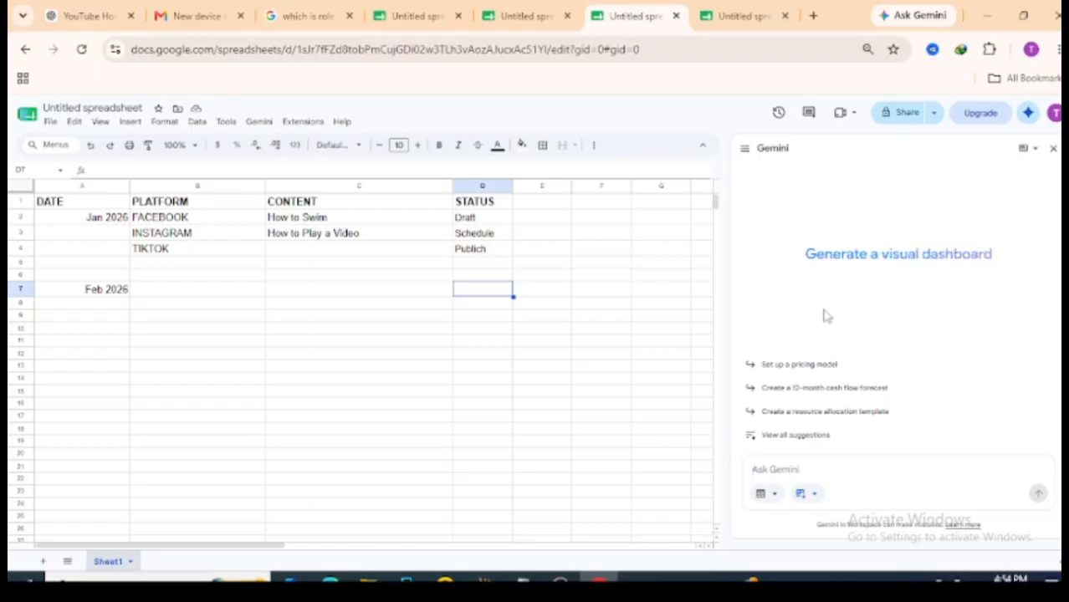
right_click(809, 468)
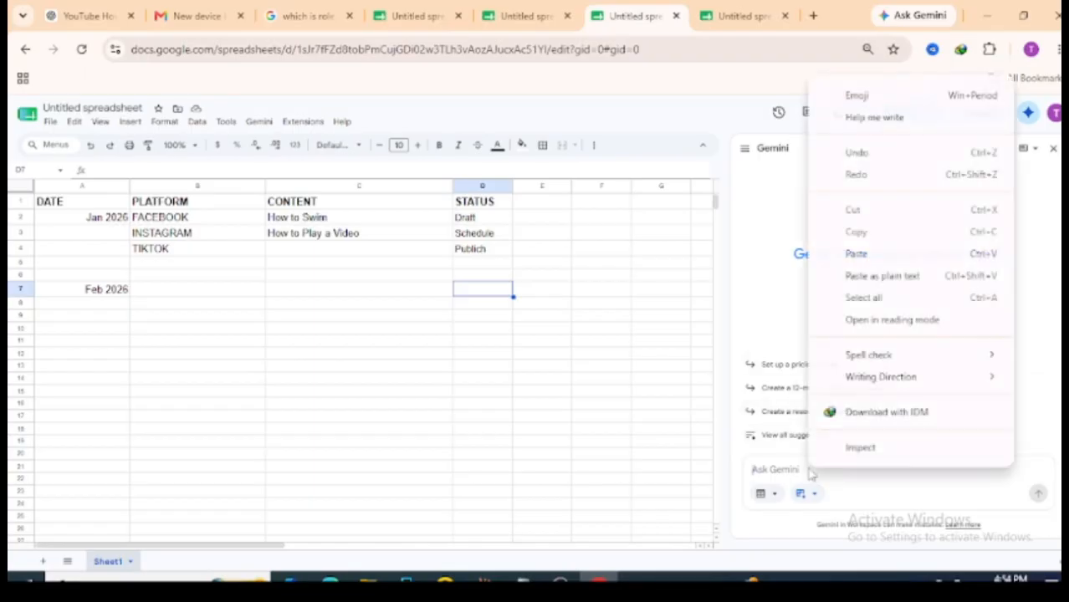
left_click(881, 258)
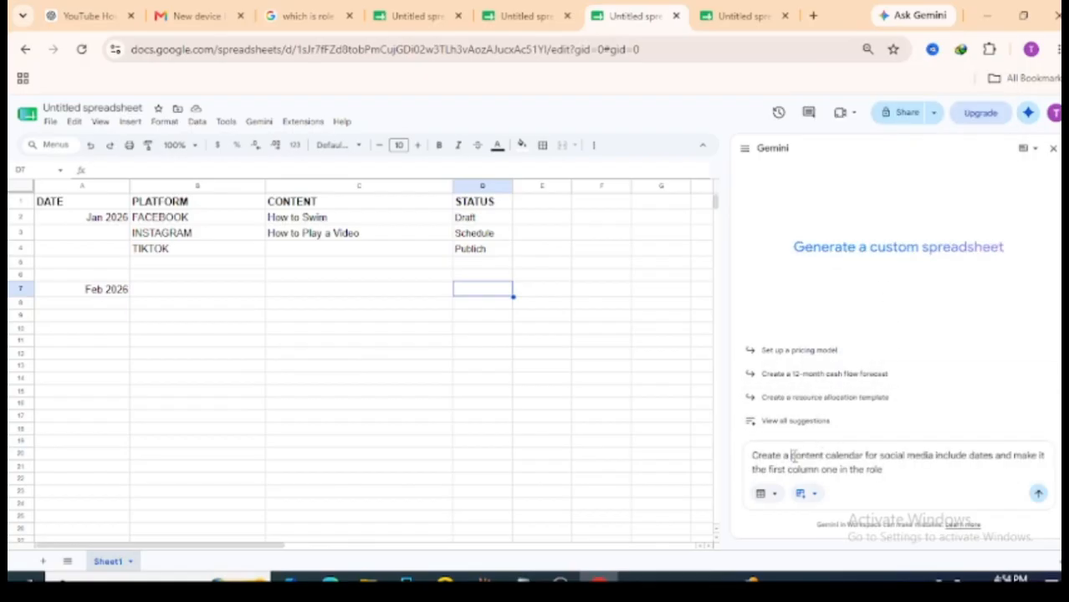
left_click(791, 455)
type("Mon")
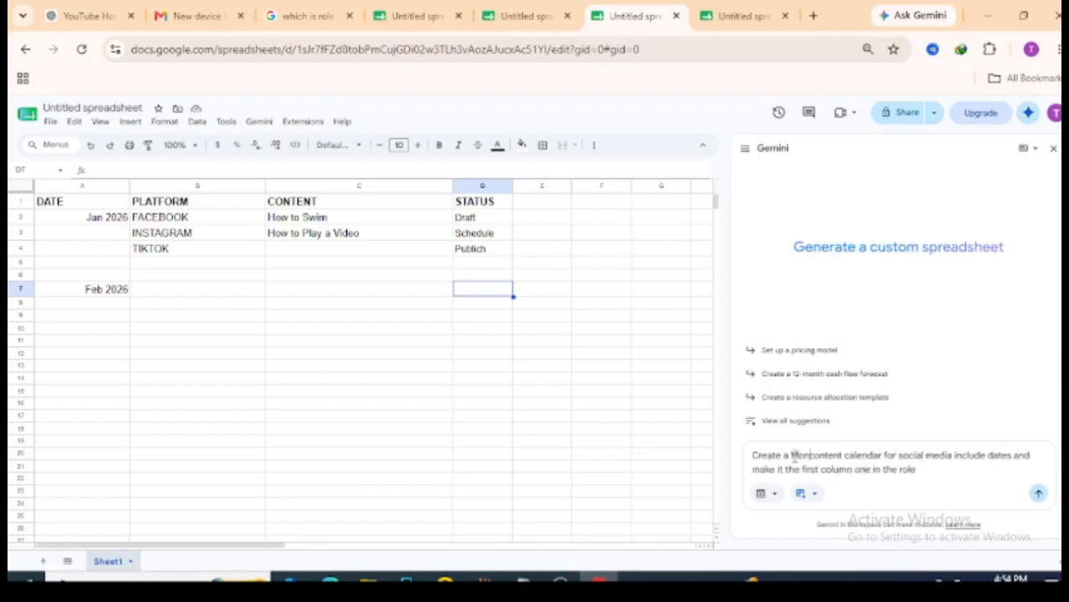
type("thly")
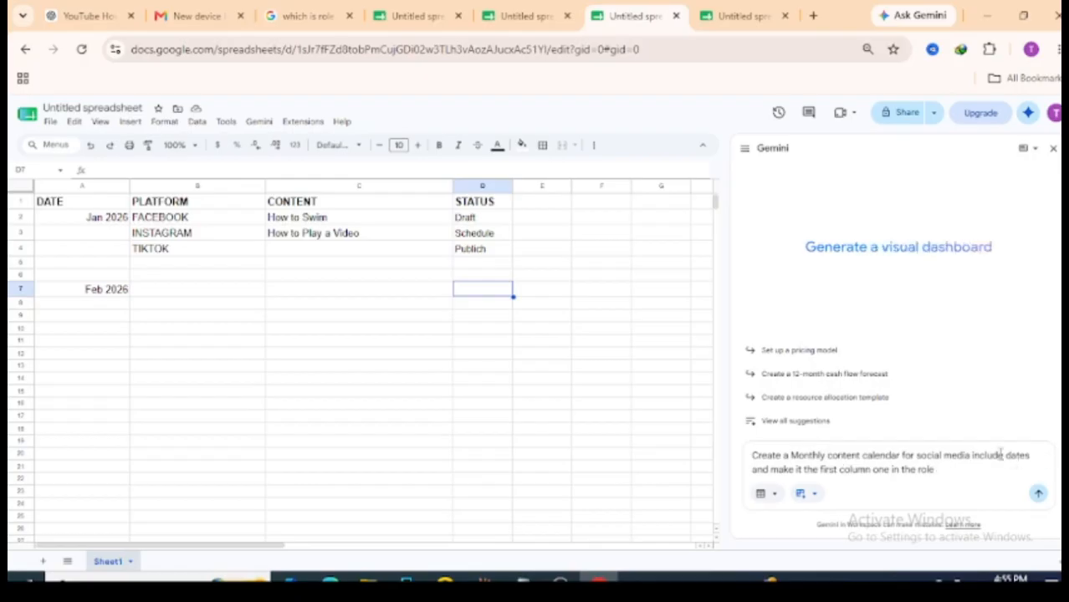
left_click(1038, 497)
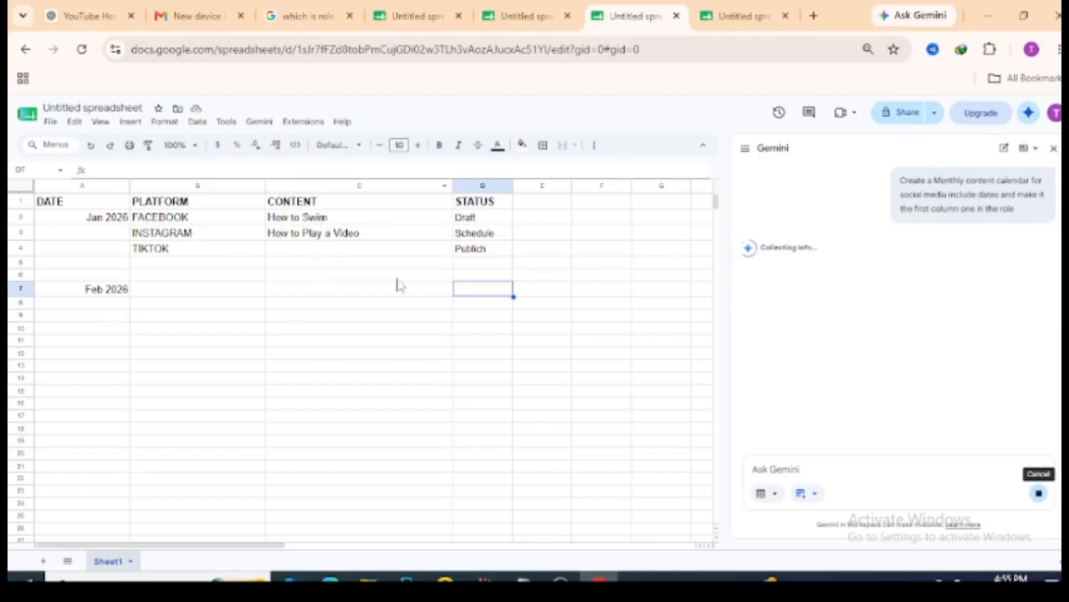
Clear the manually entered calendar from the sheet, including the headers, the January rows and the Feb 2026 date
left_click(527, 276)
left_click(40, 205, "shift")
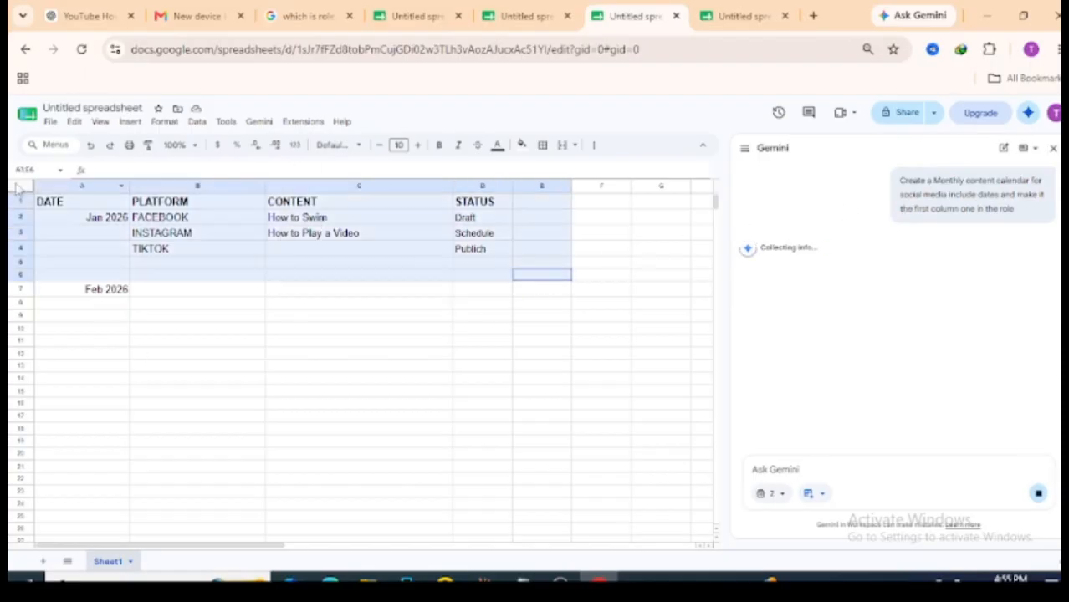
key("Delete")
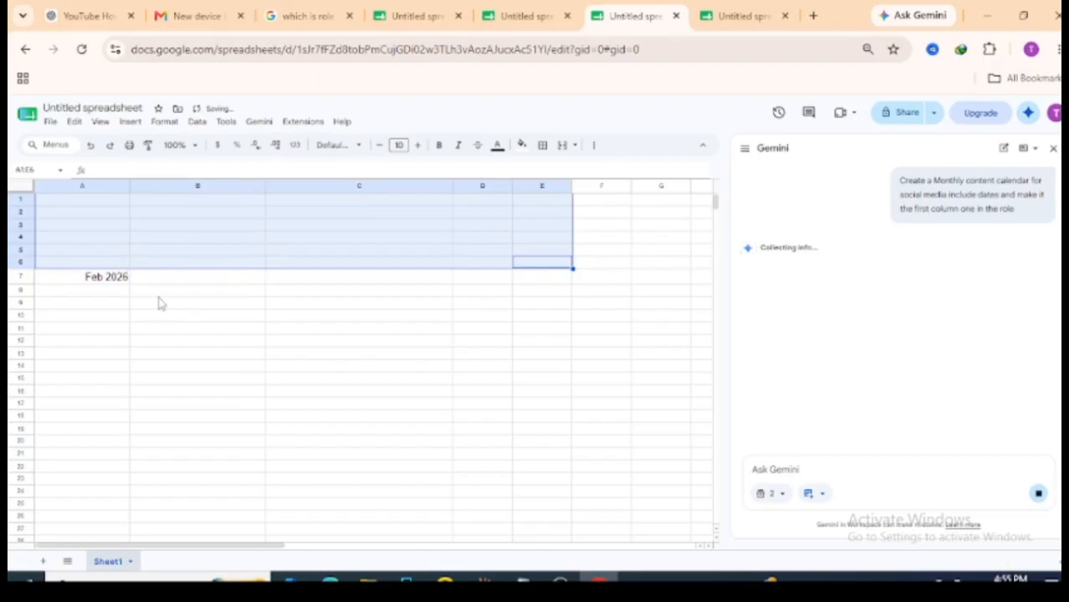
left_click_drag(159, 288, 84, 215)
key("Delete")
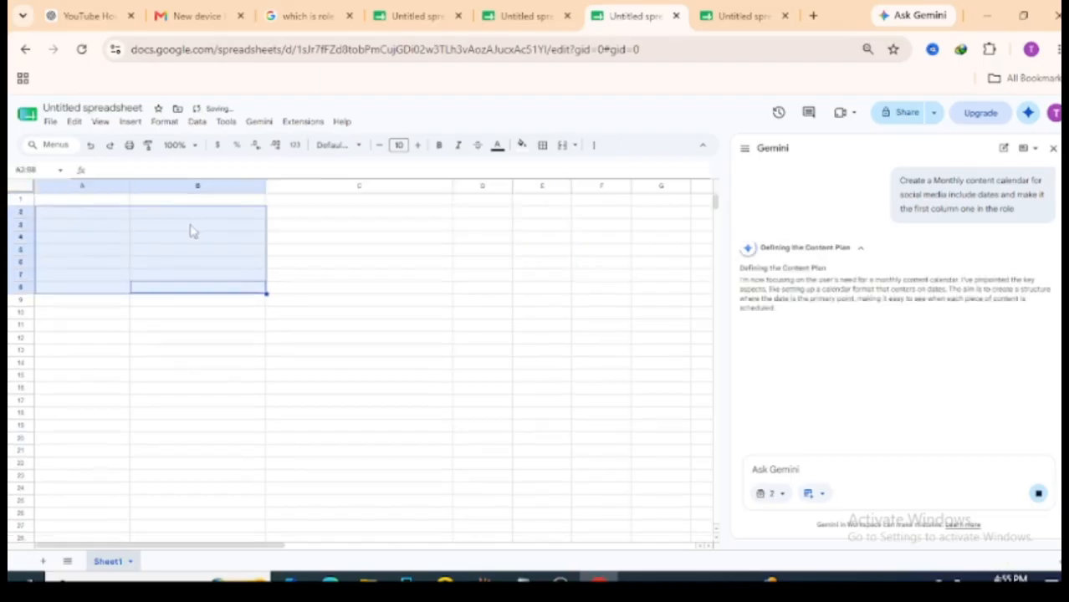
left_click(316, 253)
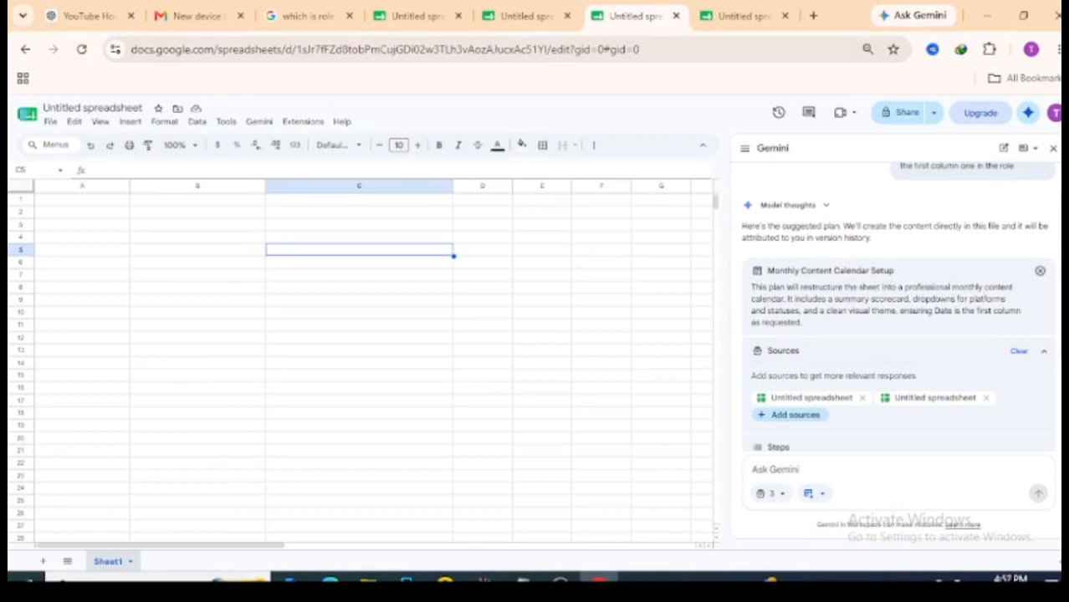
Examine the details of the Initialize Structure and Build Summary Scorecard steps in Gemini's suggested plan
left_click_drag(1057, 272, 1050, 374)
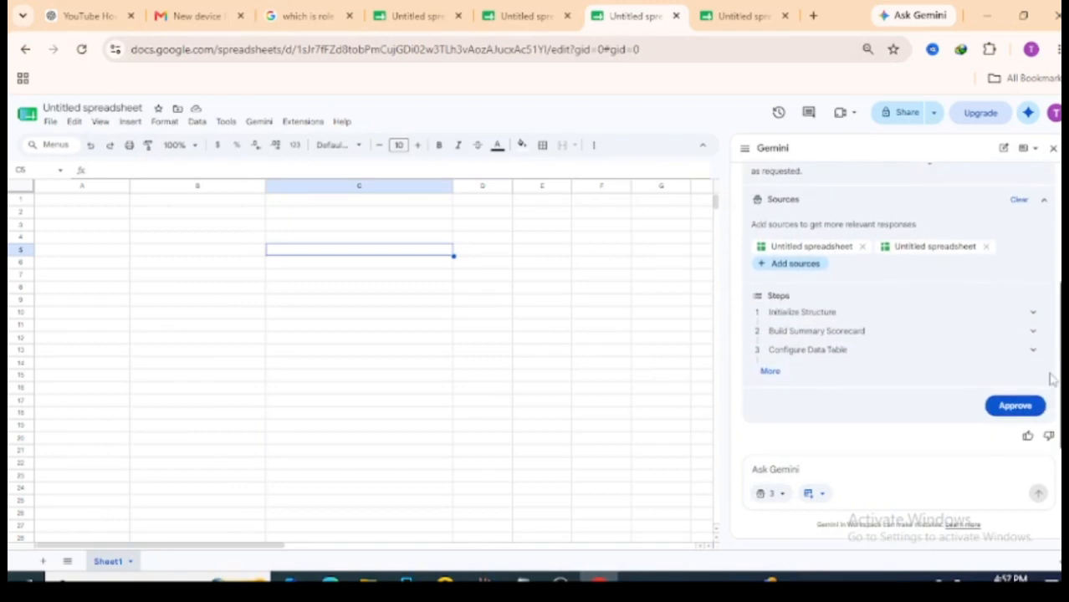
left_click(1031, 331)
left_click(1029, 314)
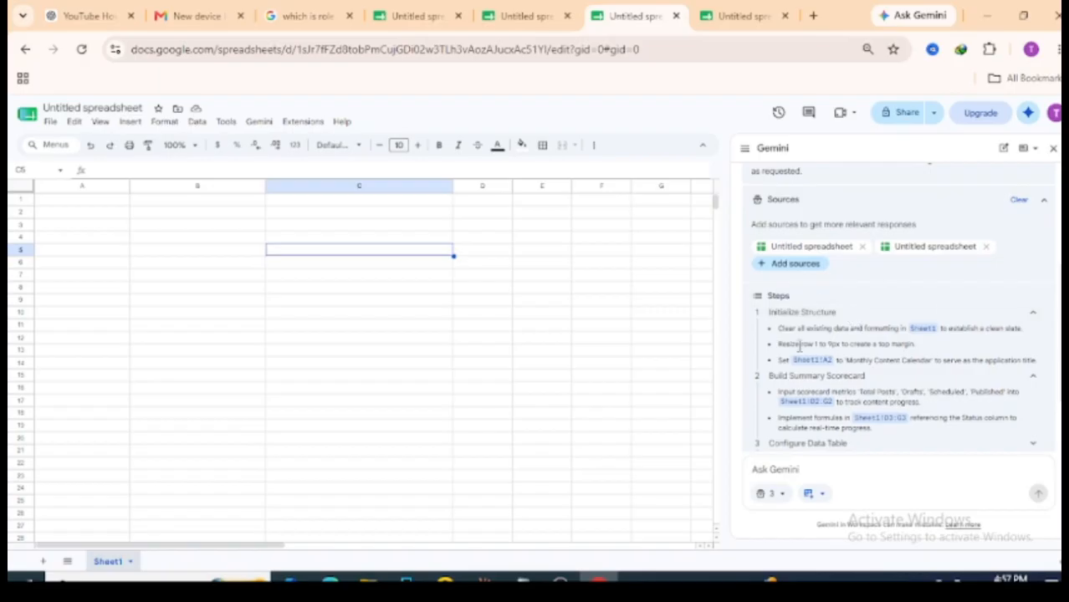
left_click(820, 474)
type("do it this way")
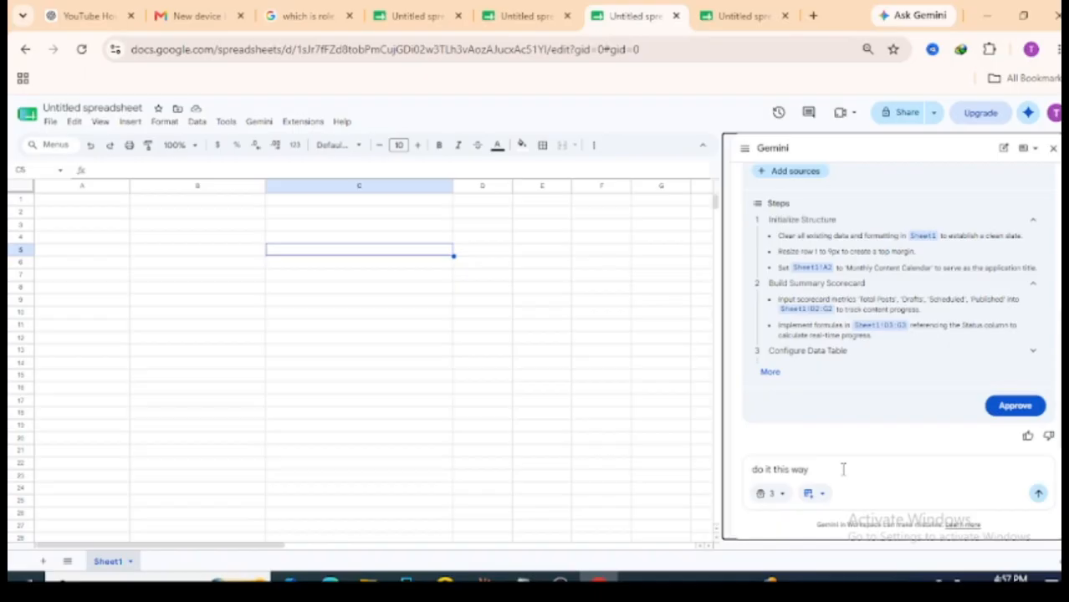
left_click(843, 469)
key("ctrl+a")
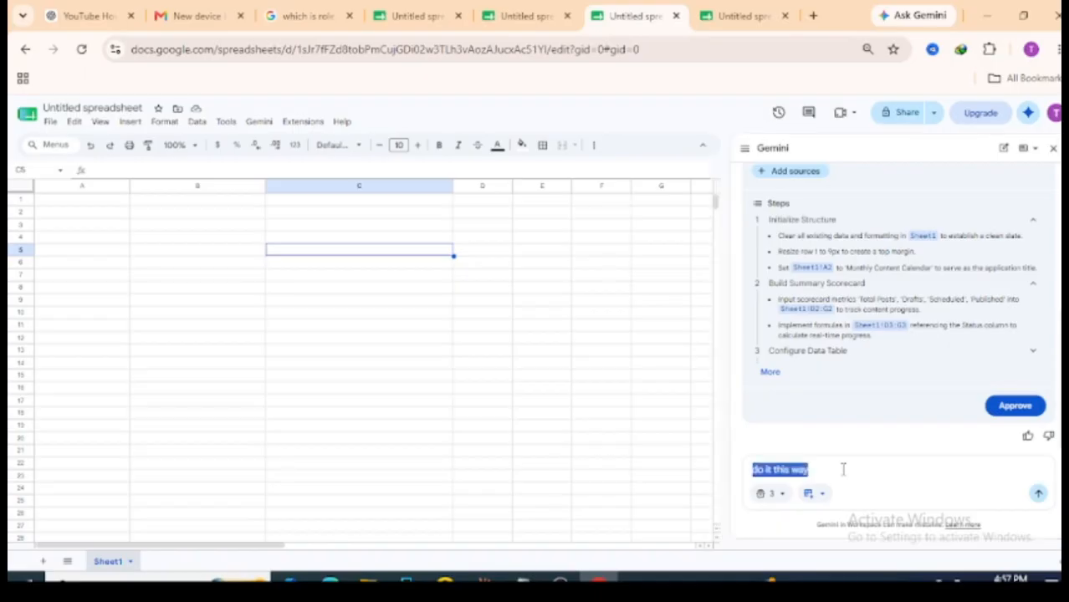
key("BackSpace")
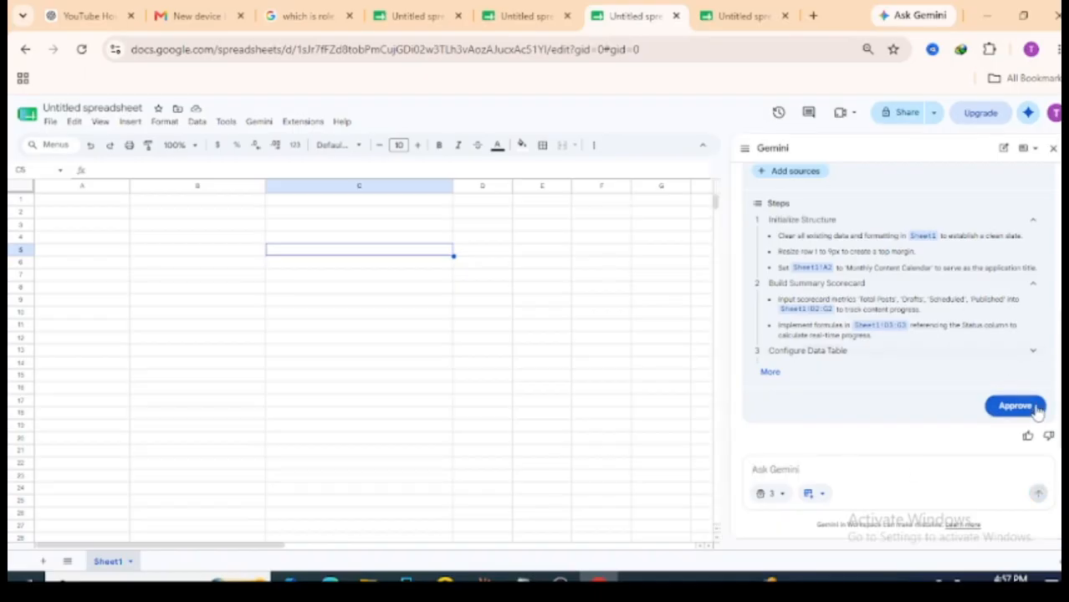
Approve Gemini's Monthly Content Calendar Setup plan and close the assistant once the calendar is generated
left_click(997, 408)
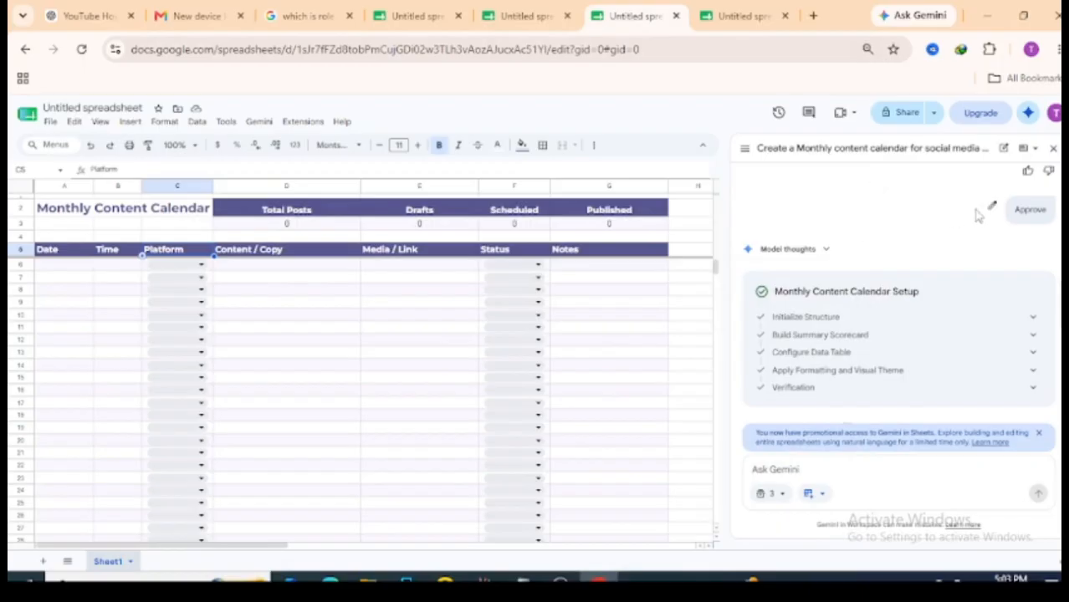
left_click(1053, 150)
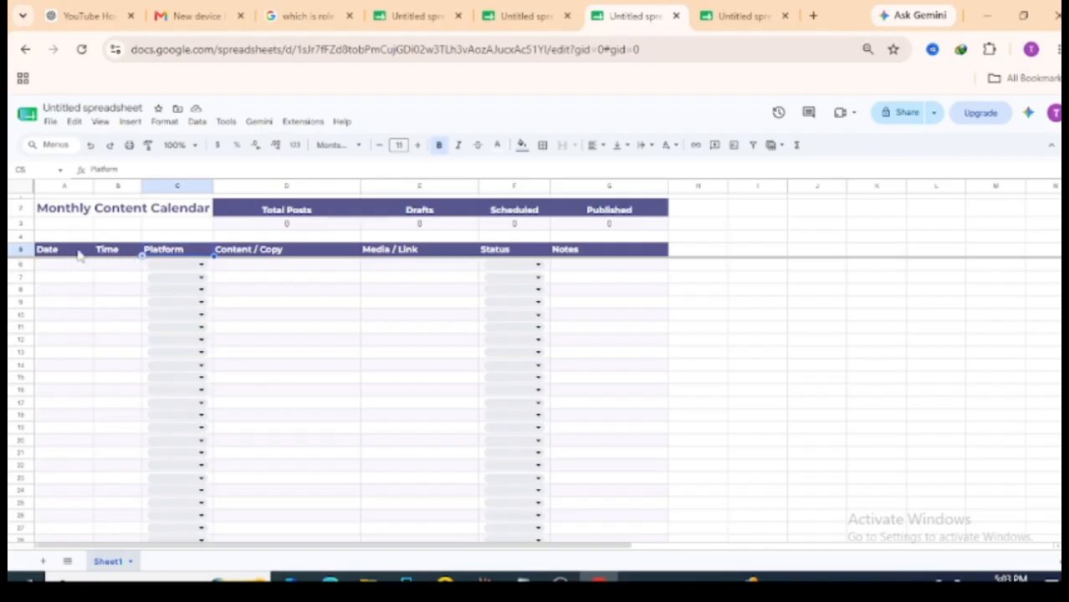
Review the Platform choices in row 6 and the Content / Copy and Media / Link columns of the generated calendar
left_click(192, 268)
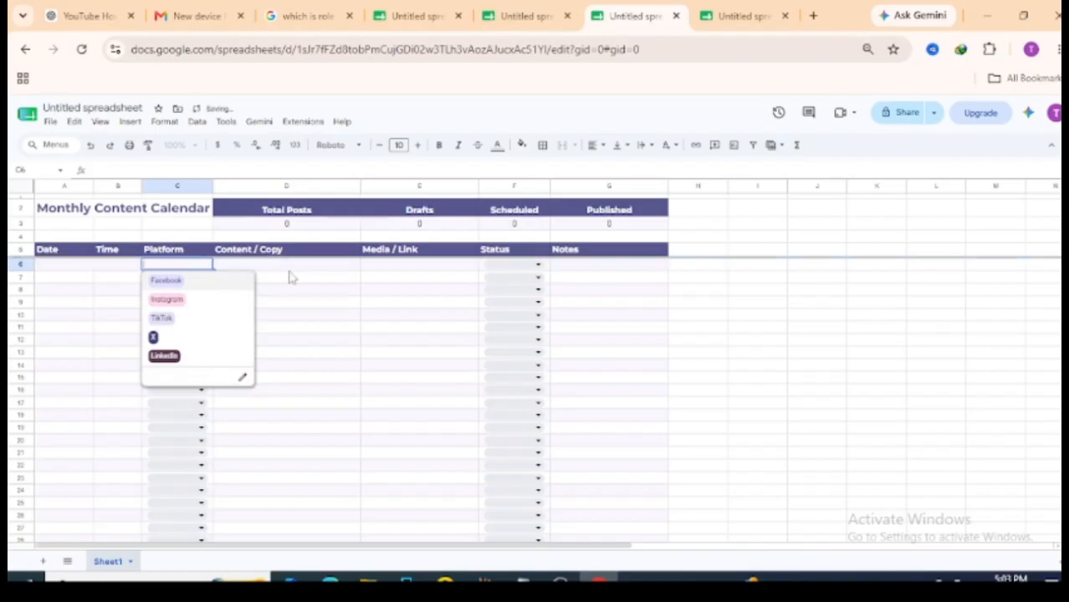
key("Tab")
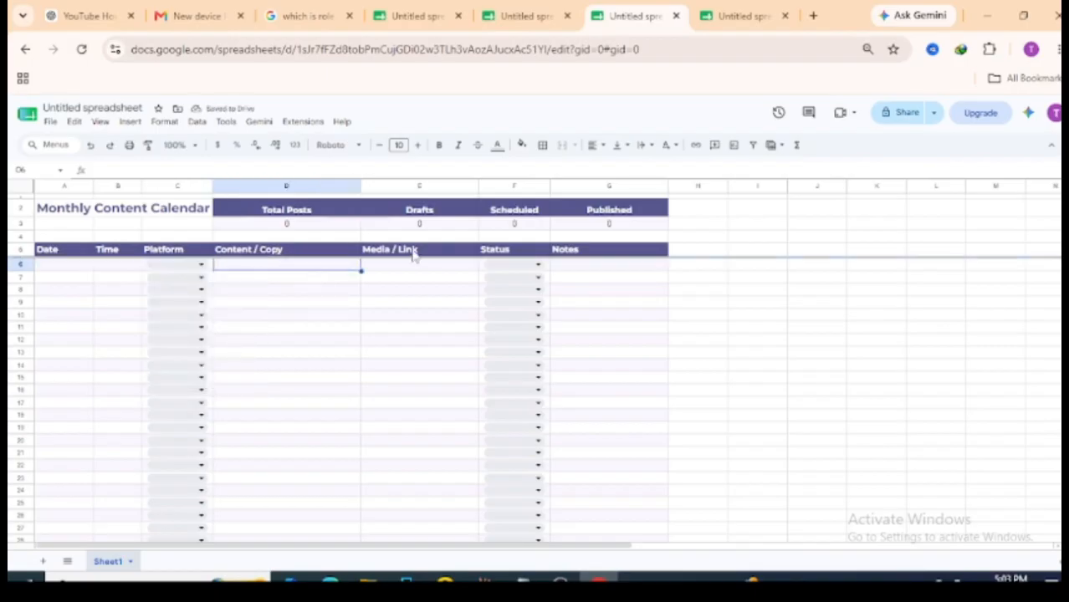
left_click(415, 252)
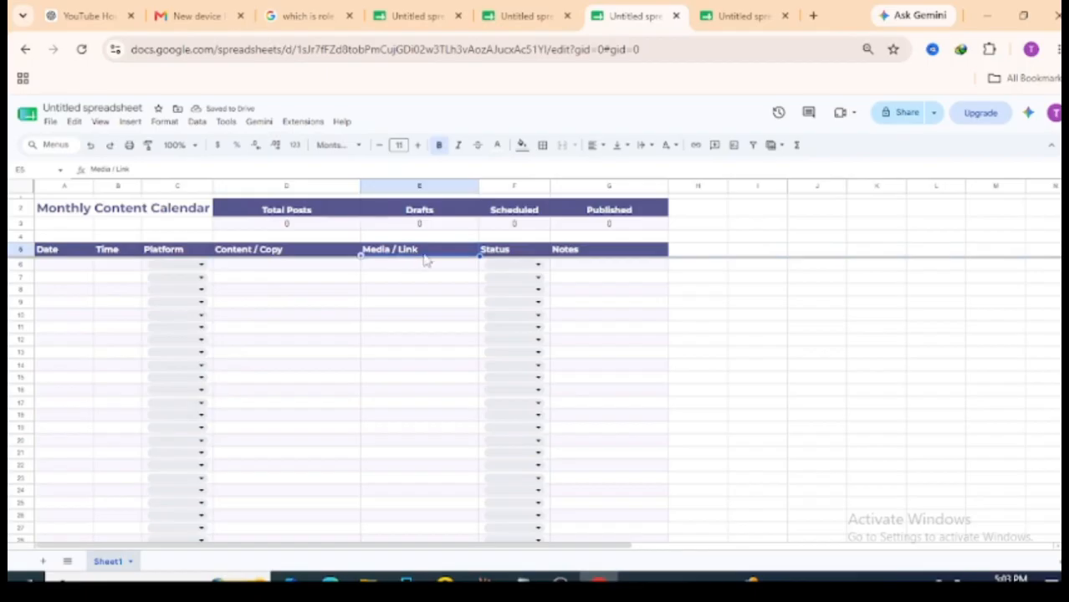
Set the Status of the first calendar entry in row 6 to Published and select its Notes cell
left_click(512, 265)
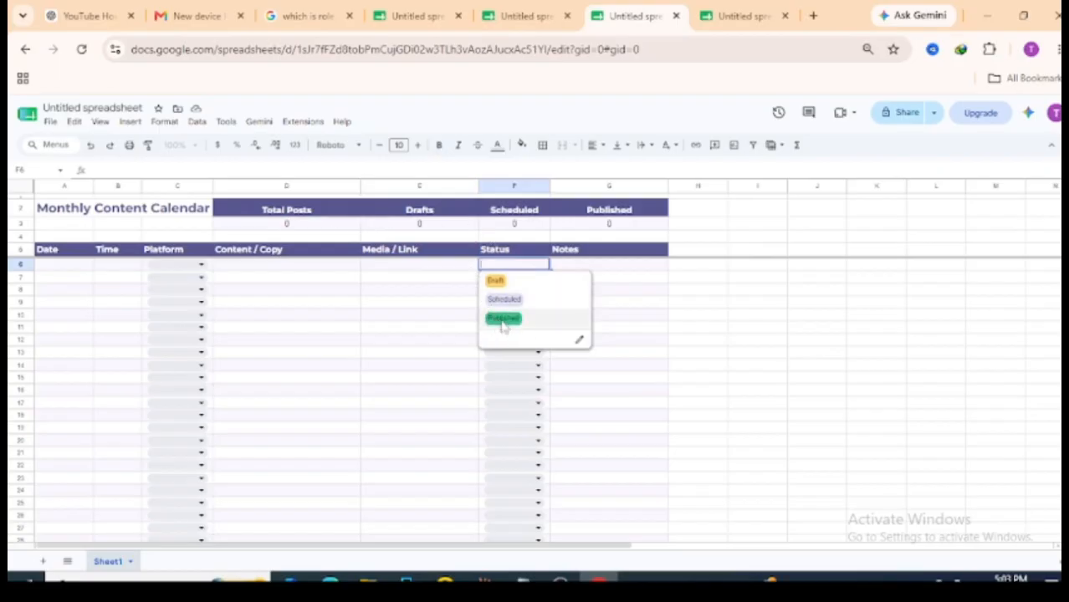
left_click(502, 321)
left_click(602, 236)
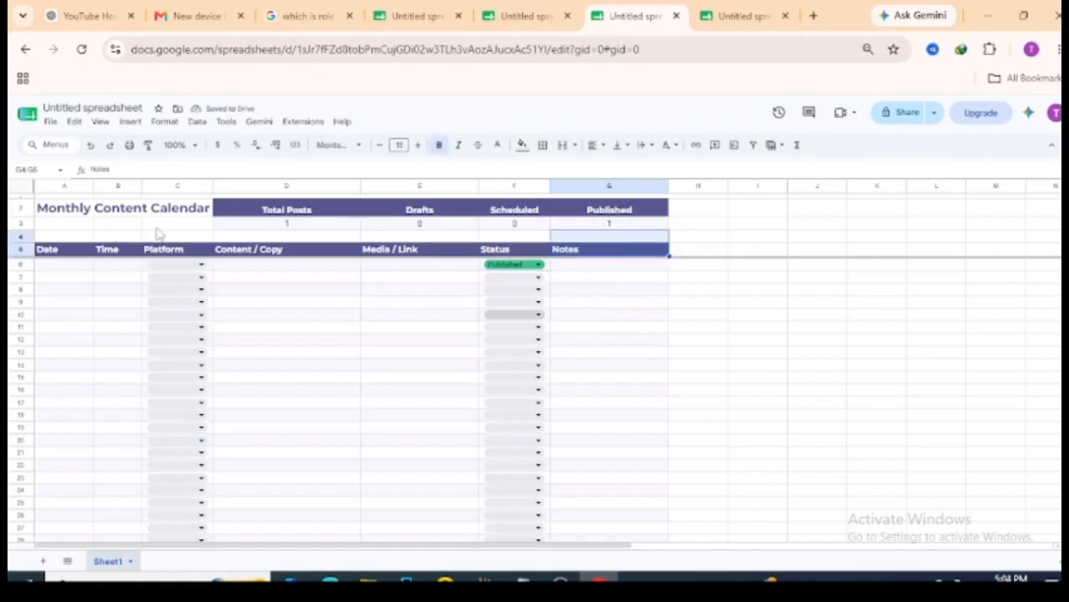
left_click(593, 264)
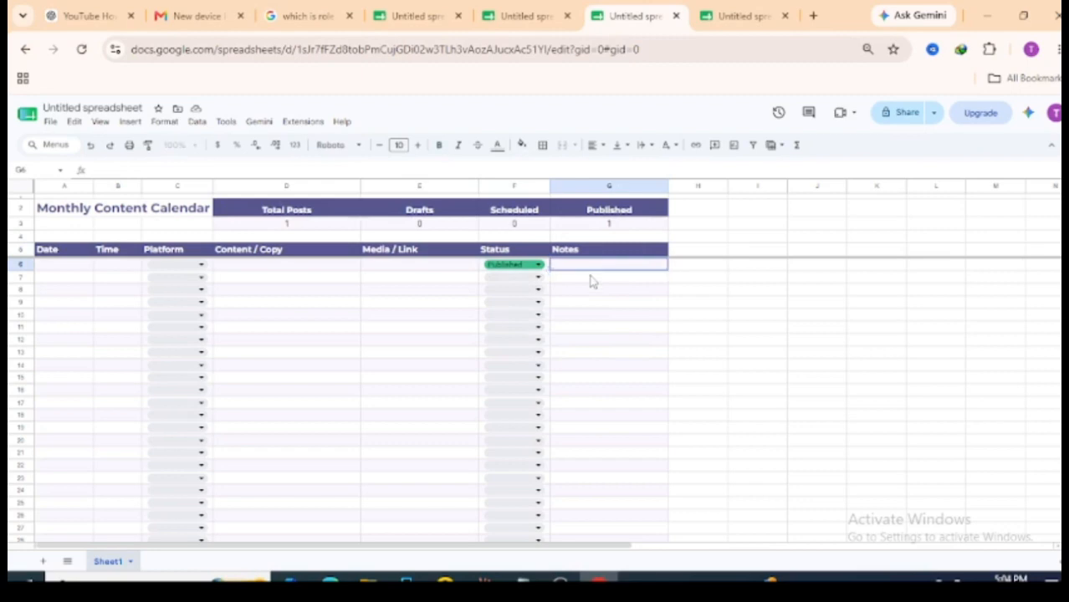